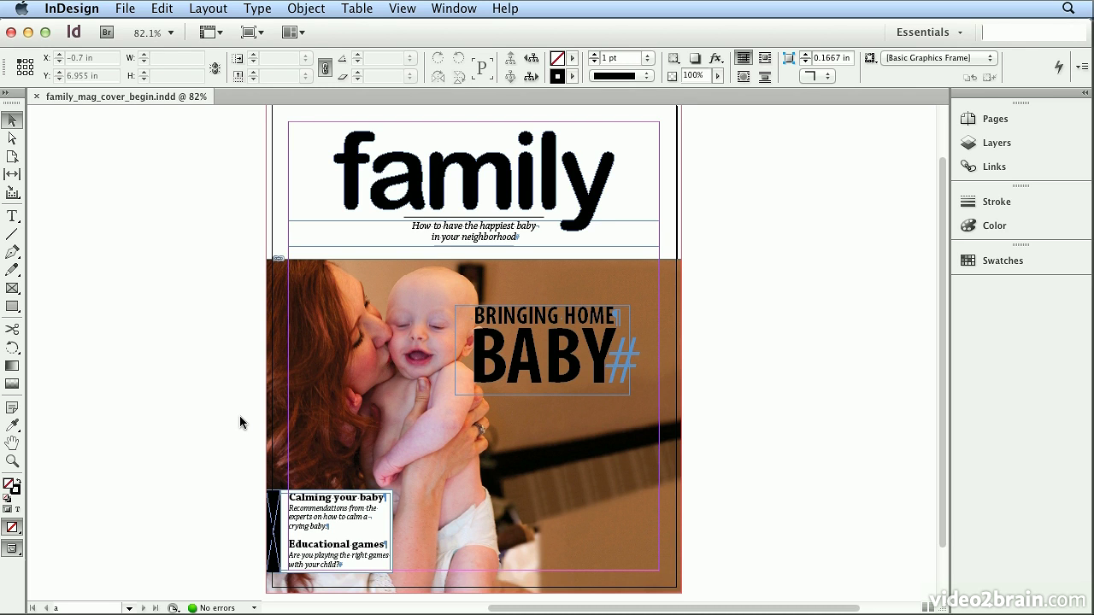
Swap the fill and stroke of the outlined "family" masthead, turning the black fill into a black outline
left_click(557, 379)
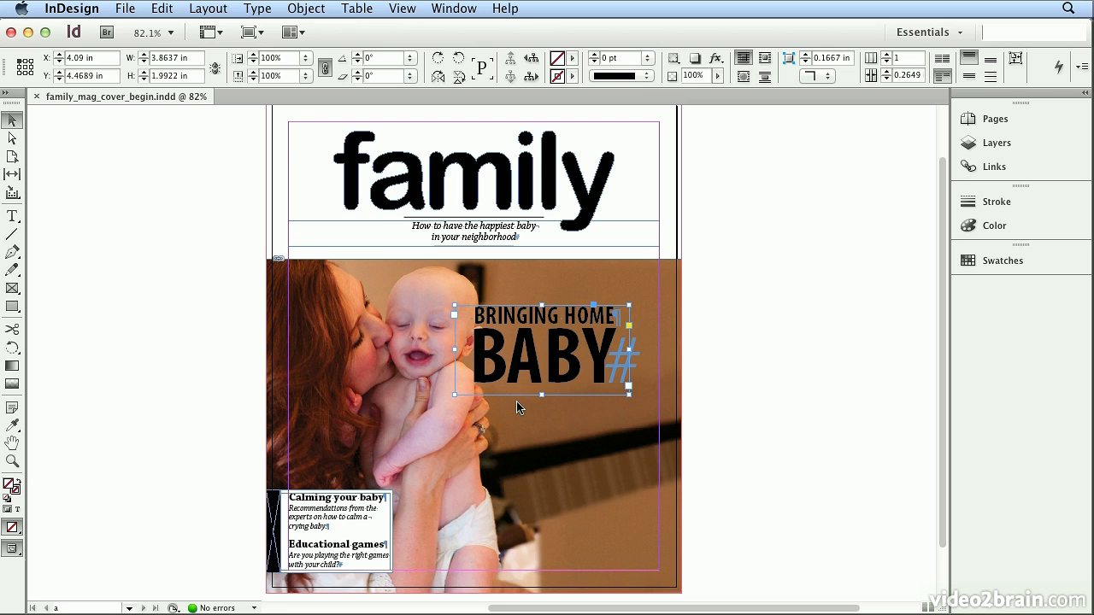
left_click(403, 195)
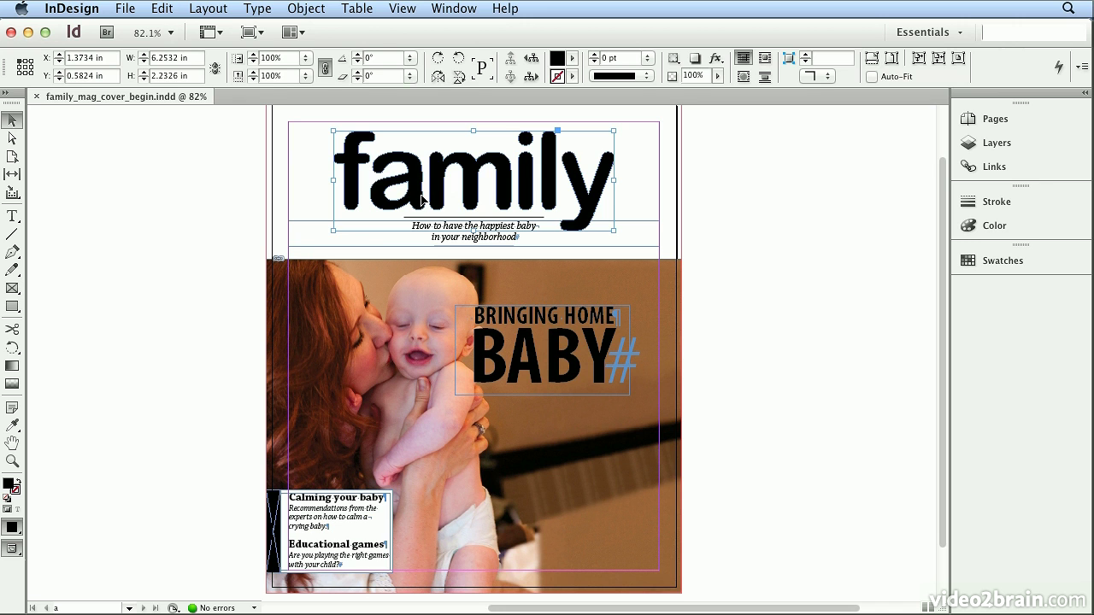
left_click(255, 8)
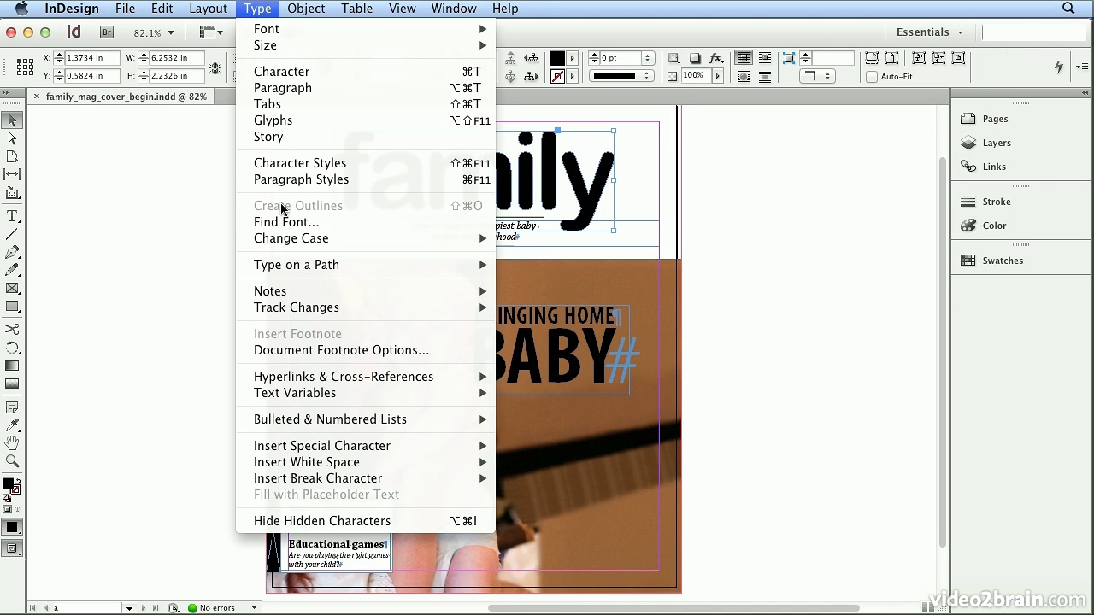
left_click(261, 10)
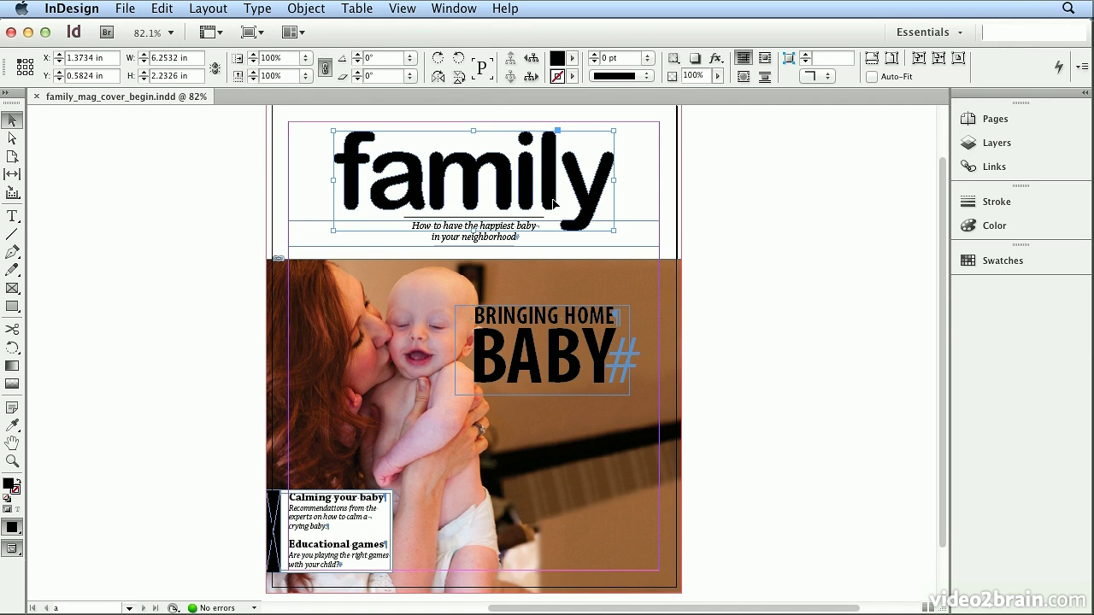
left_click(9, 100)
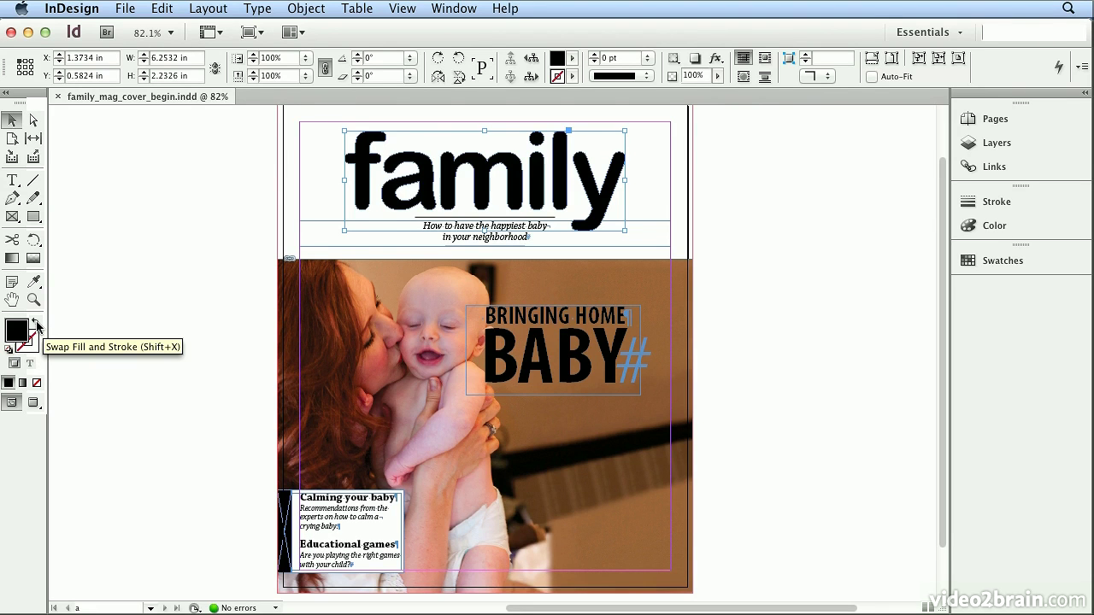
left_click(37, 326)
left_click(266, 248)
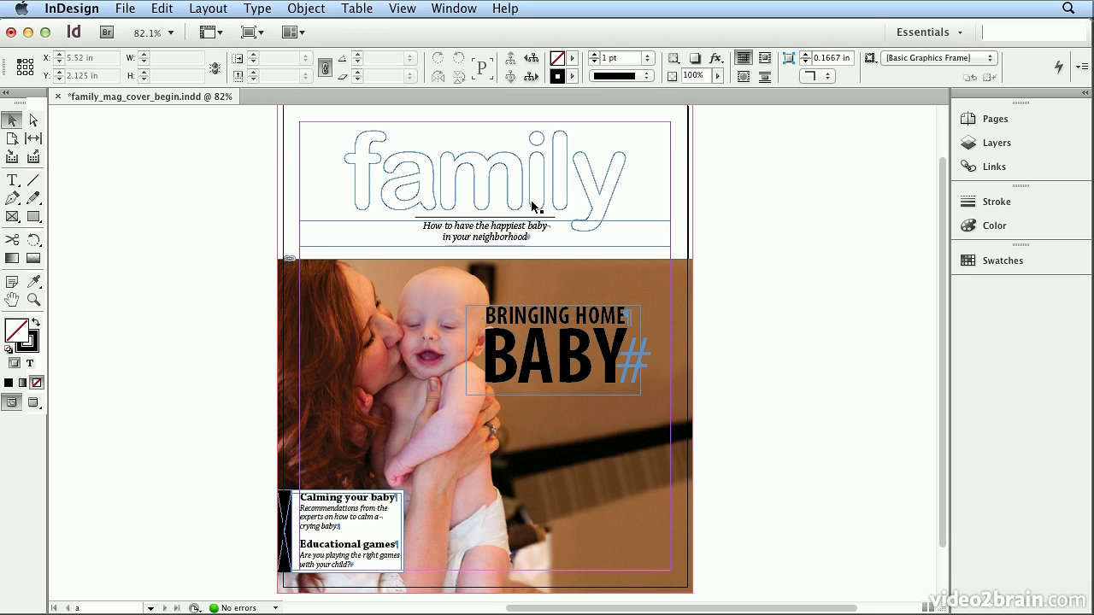
Select the "Calming your baby" text frame, switch to the Typography workspace and show the Effects settings
left_click(374, 496)
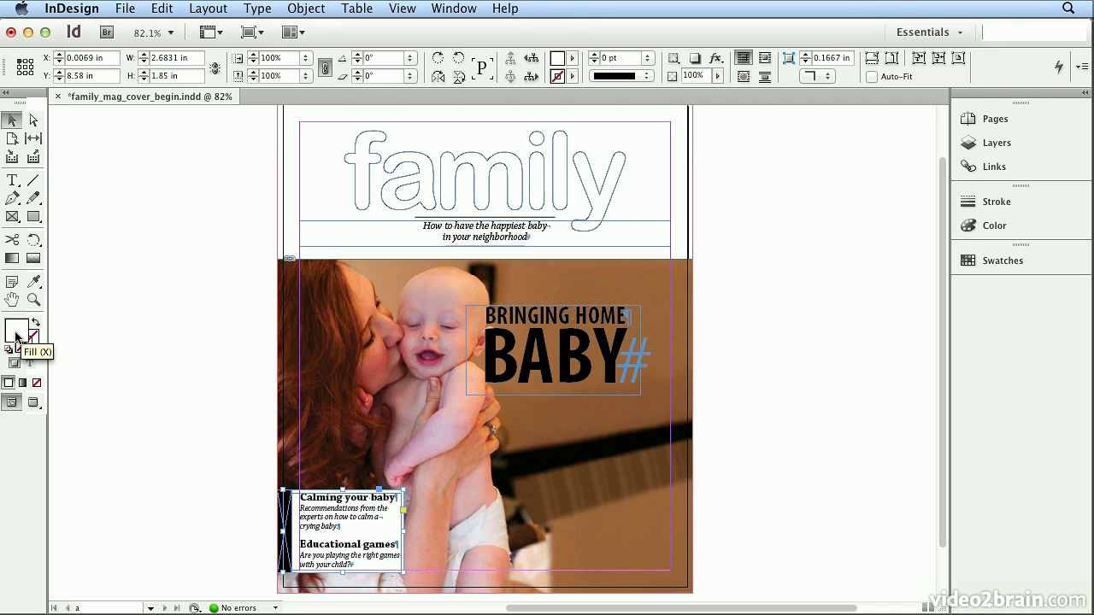
left_click(909, 35)
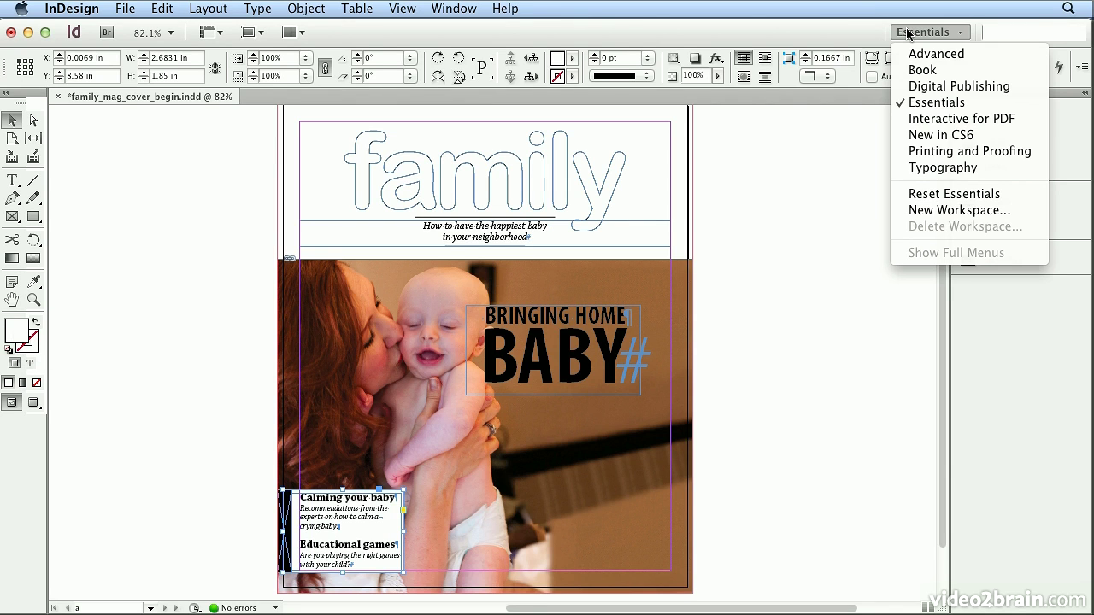
left_click(985, 168)
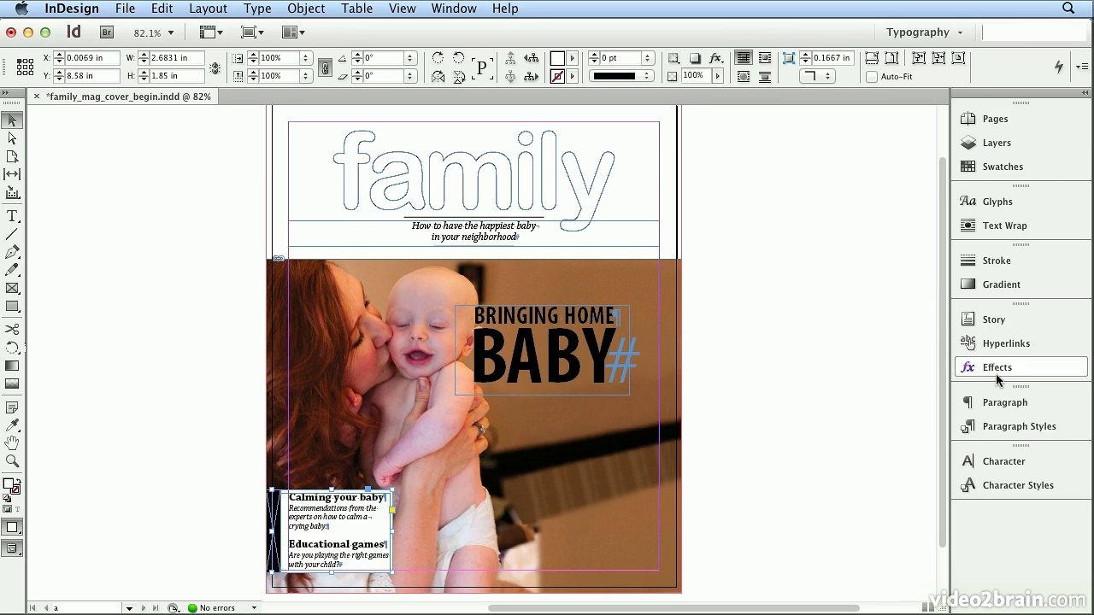
left_click(996, 368)
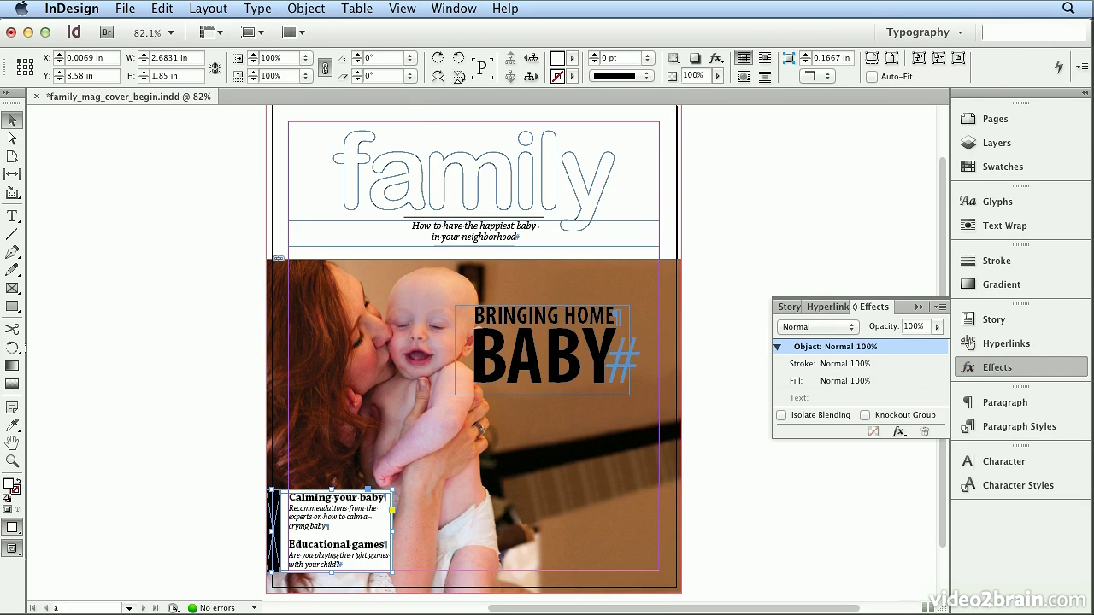
left_click(467, 10)
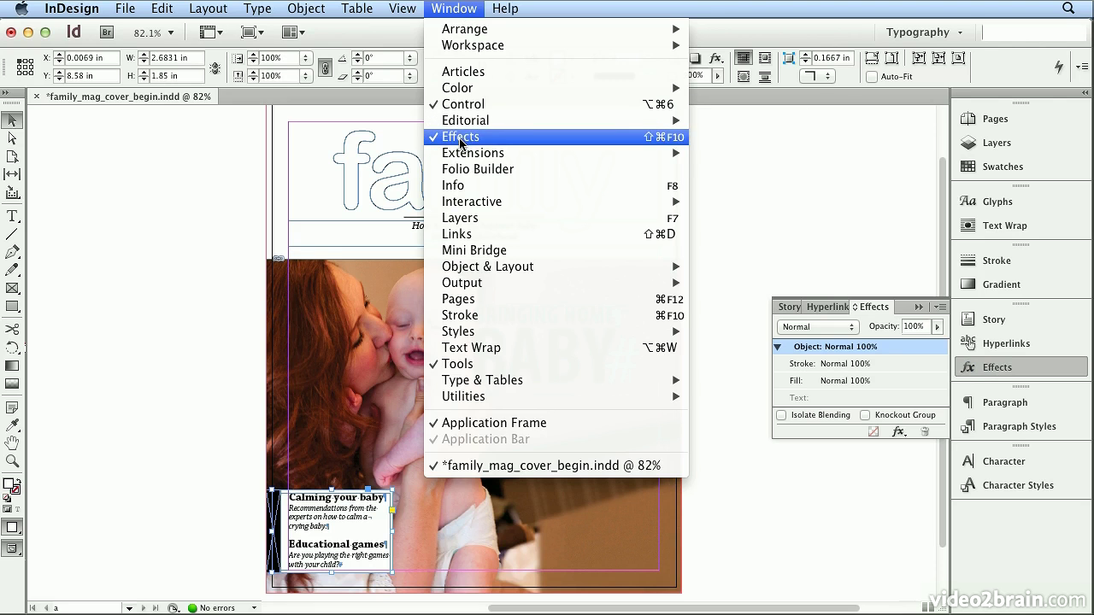
left_click(468, 10)
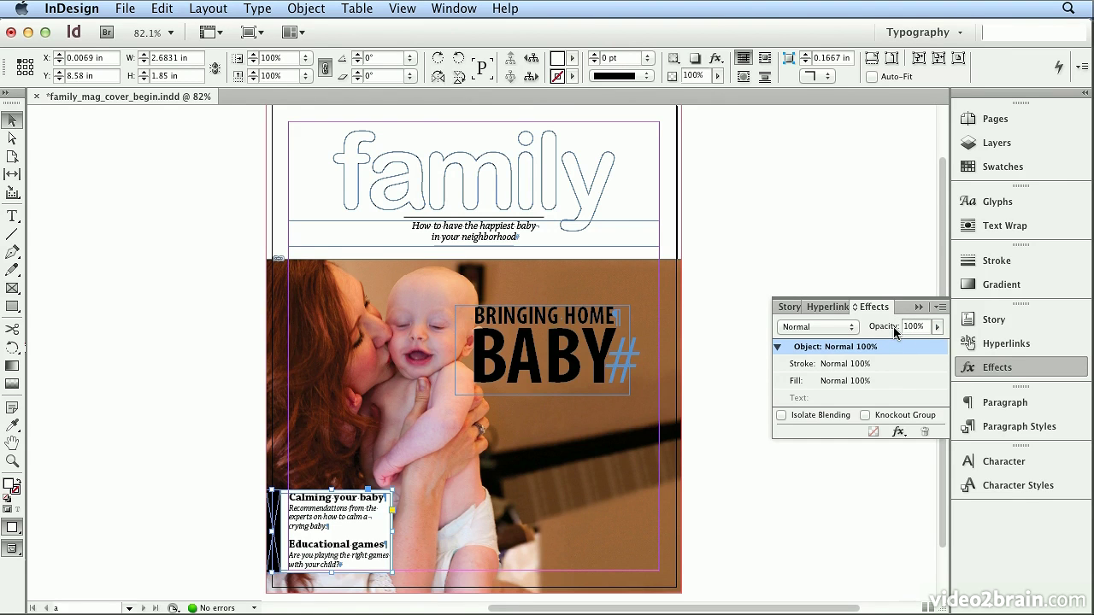
Set the opacity of the whole "Calming your baby" text frame to 70%, reduce it to 60%, and deselect the frame
type("70")
key("Return")
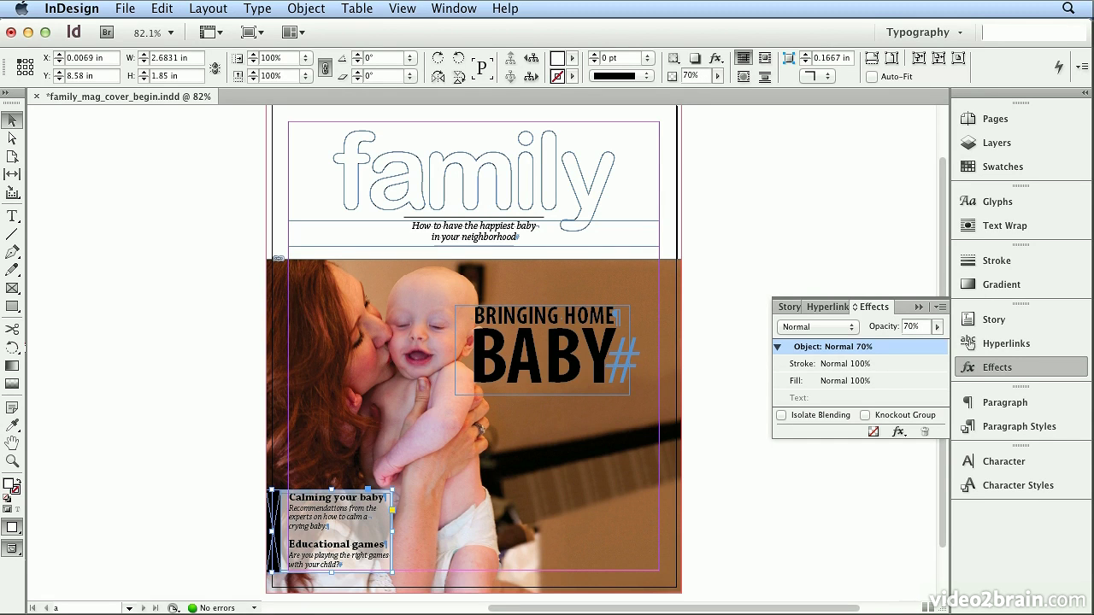
left_click(937, 326)
mouse_move(937, 346)
left_mouse_down()
mouse_move(913, 346)
mouse_move(943, 348)
mouse_move(928, 348)
left_mouse_up()
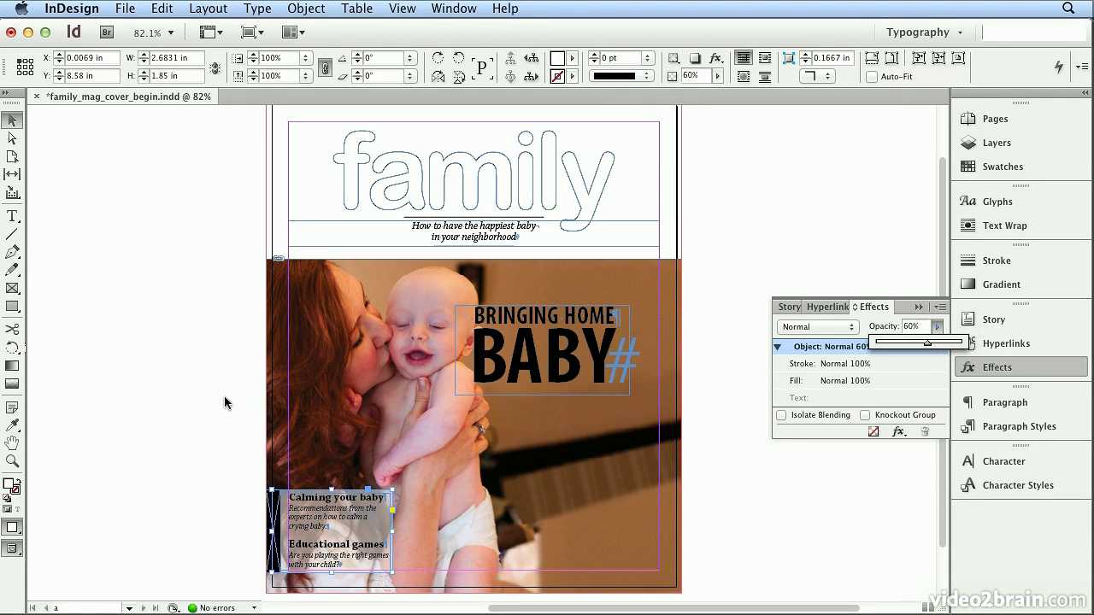
left_click(347, 548)
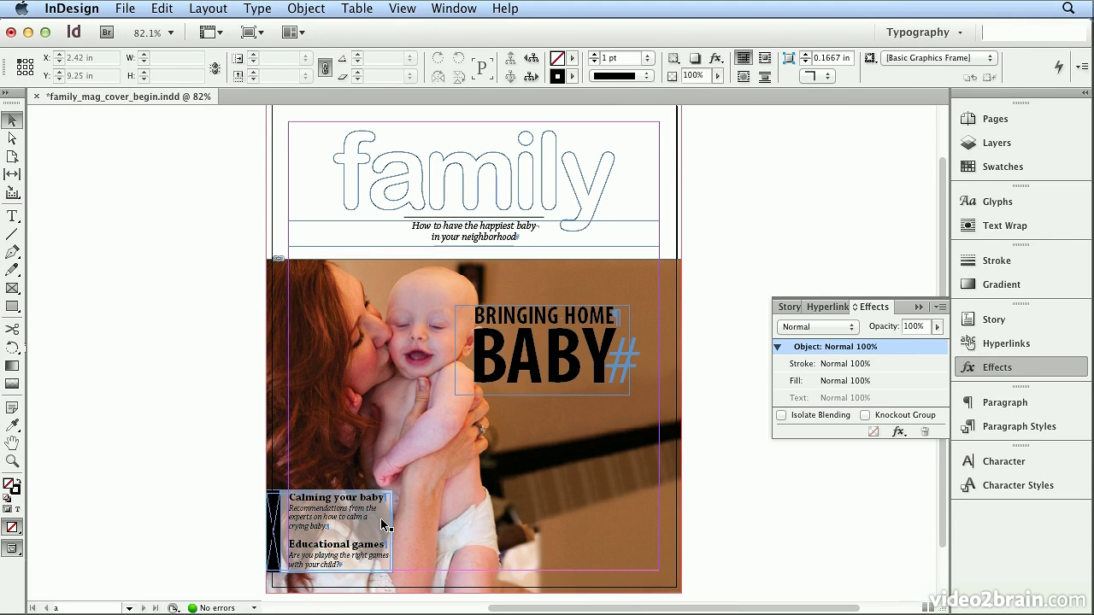
Select the "BRINGING HOME BABY" text frame and show the tools in two columns
left_click(570, 377)
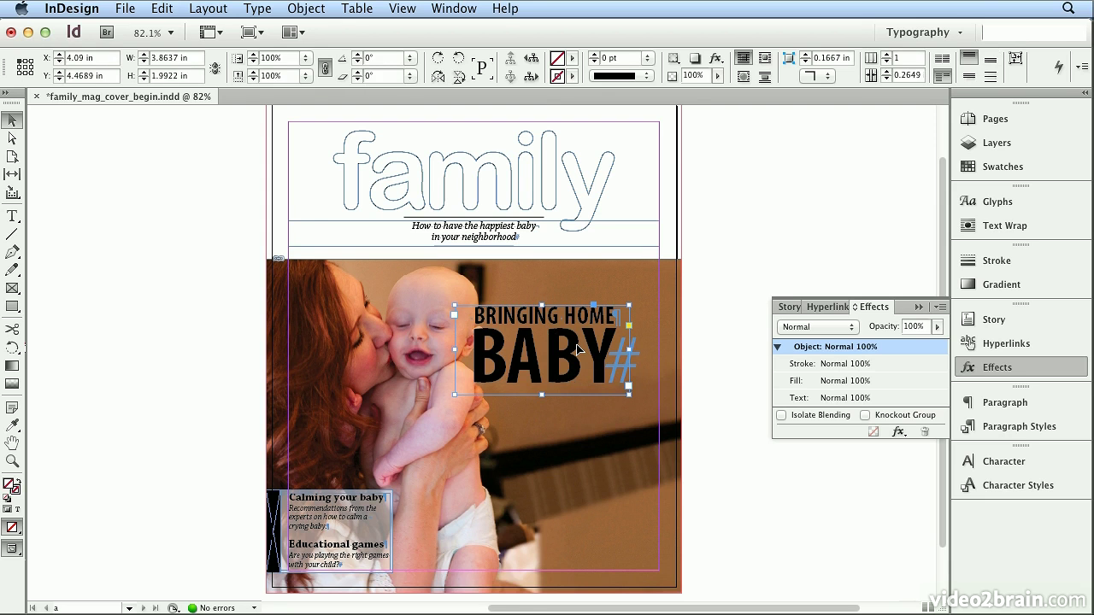
left_click(6, 94)
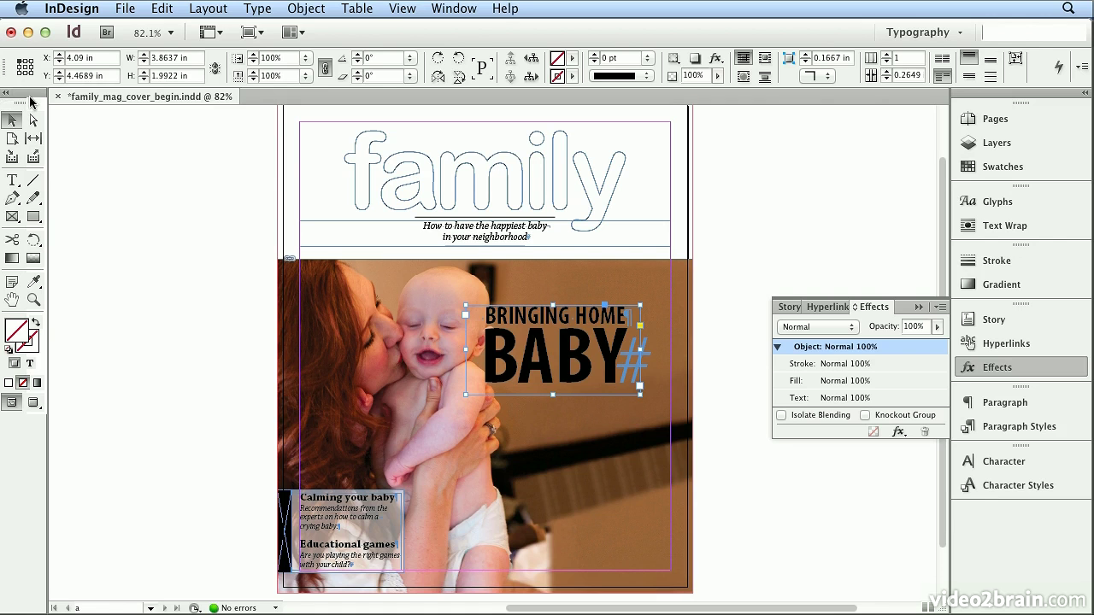
left_click(11, 102)
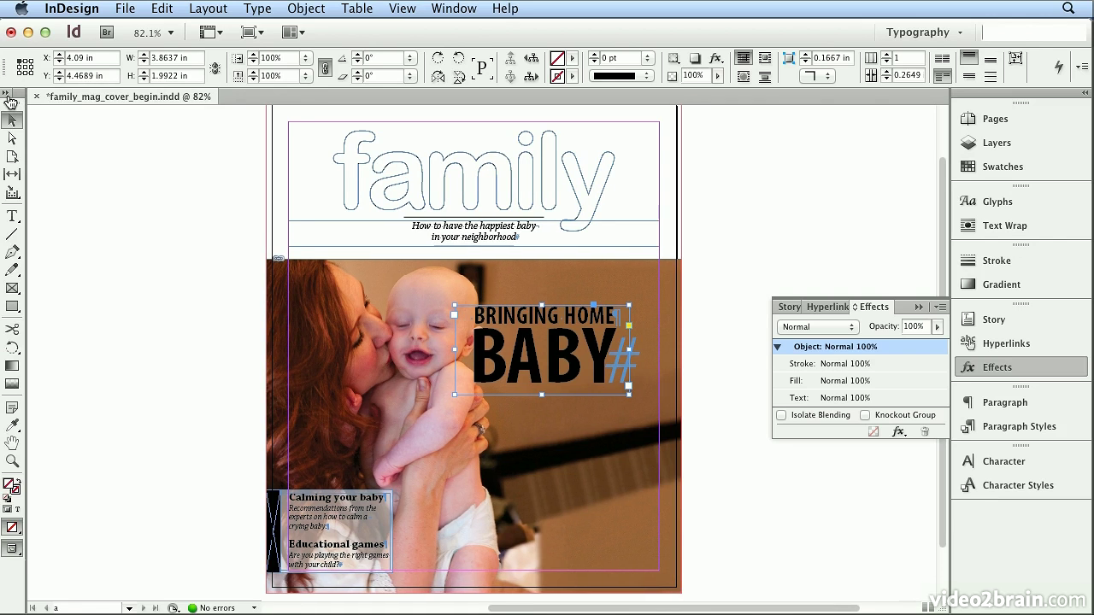
left_click(10, 102)
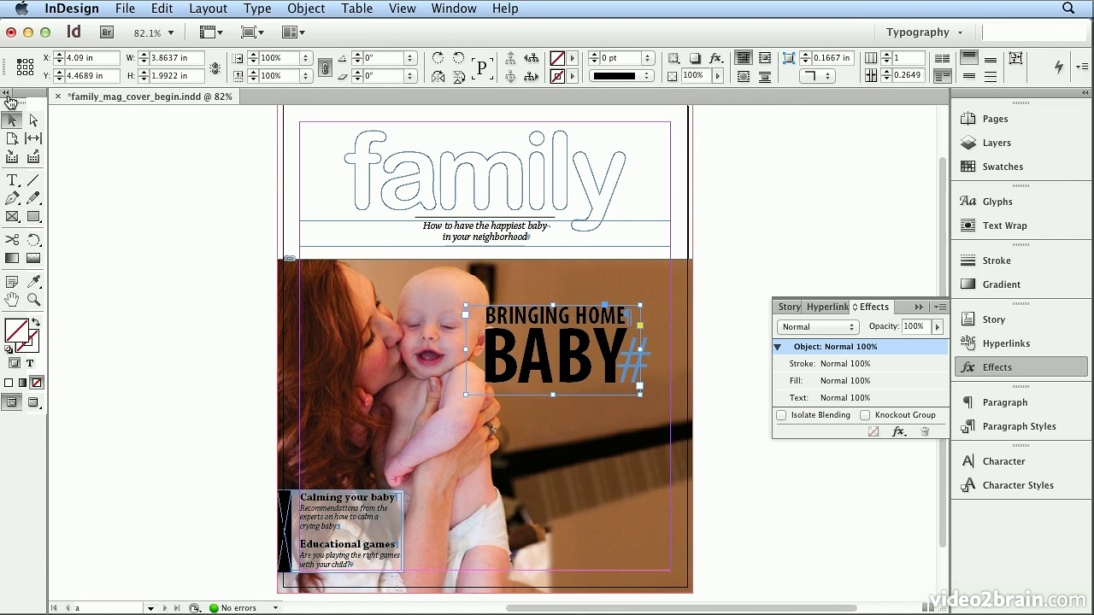
Try a gradient fill on the background of the "BRINGING HOME BABY" frame, and undo it
left_click(22, 383)
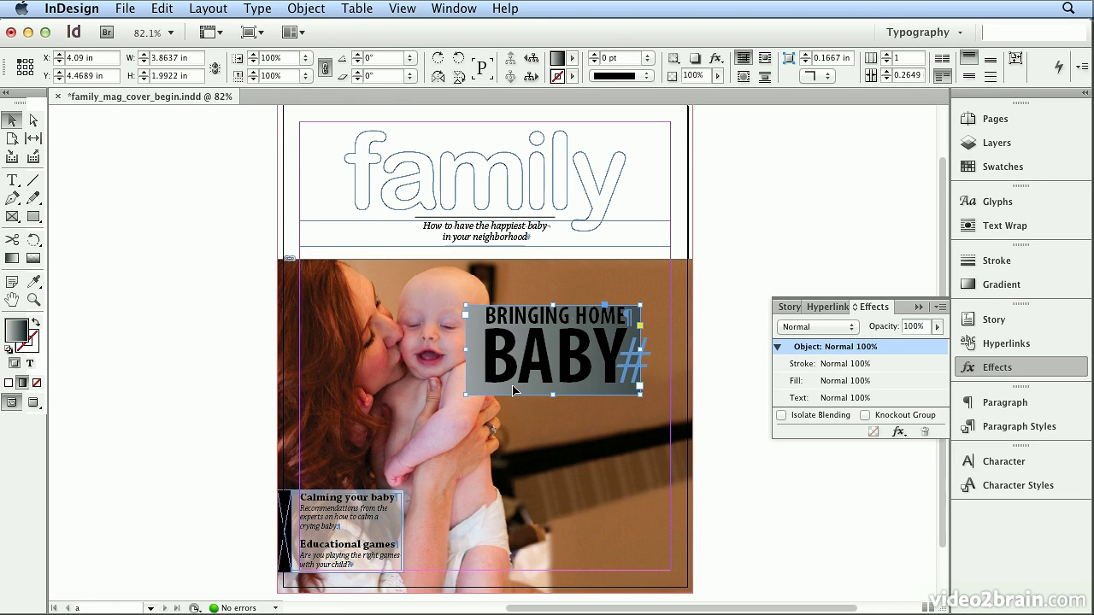
left_click(162, 9)
left_click(164, 29)
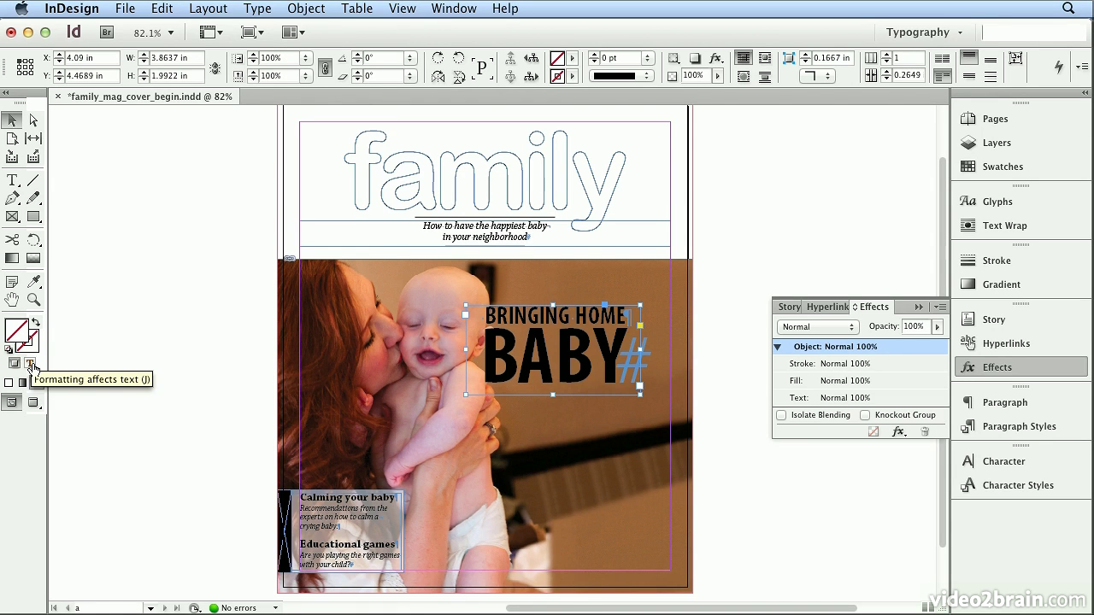
Make formatting affect the text of the "BRINGING HOME BABY" frame and fill its letters with the gradient
left_click(31, 365)
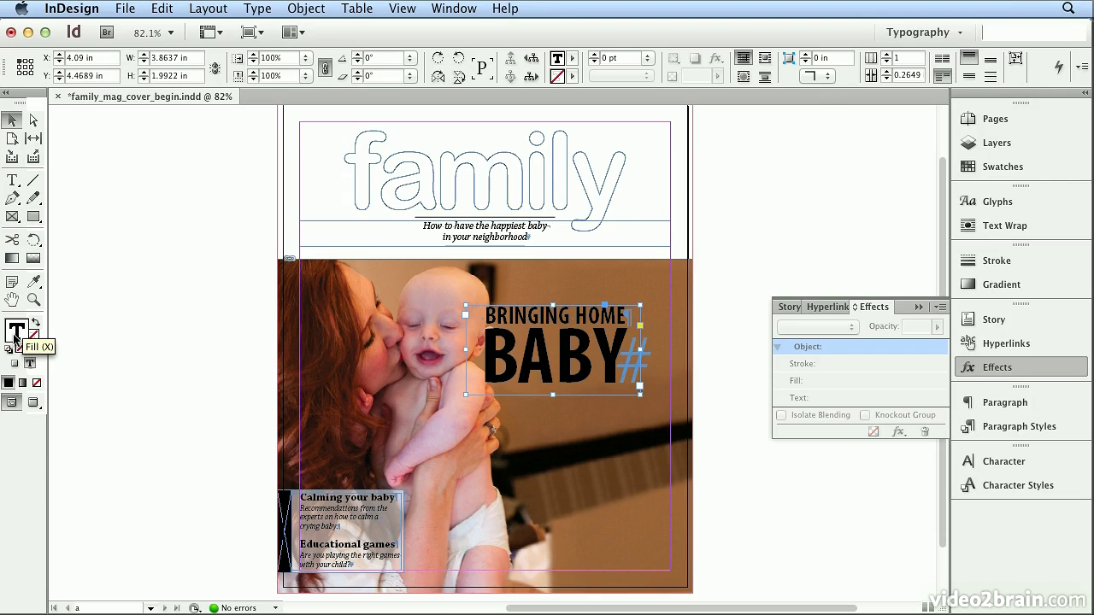
left_click(23, 383)
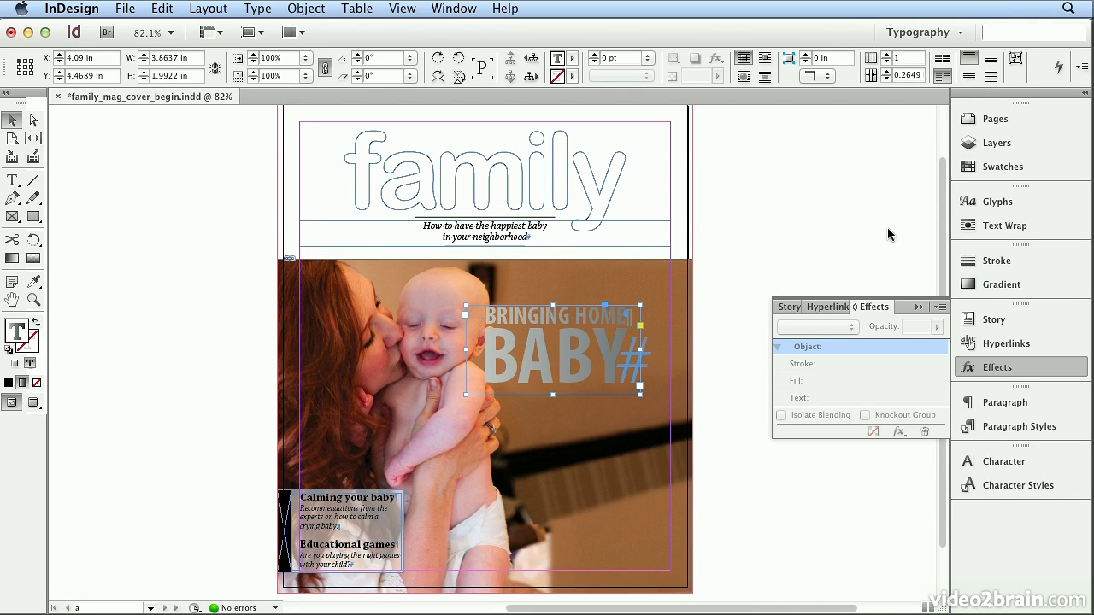
Enlarge the swatch list and examine the start and end stop colors of the Grayscale Gradient swatch
left_click(1004, 166)
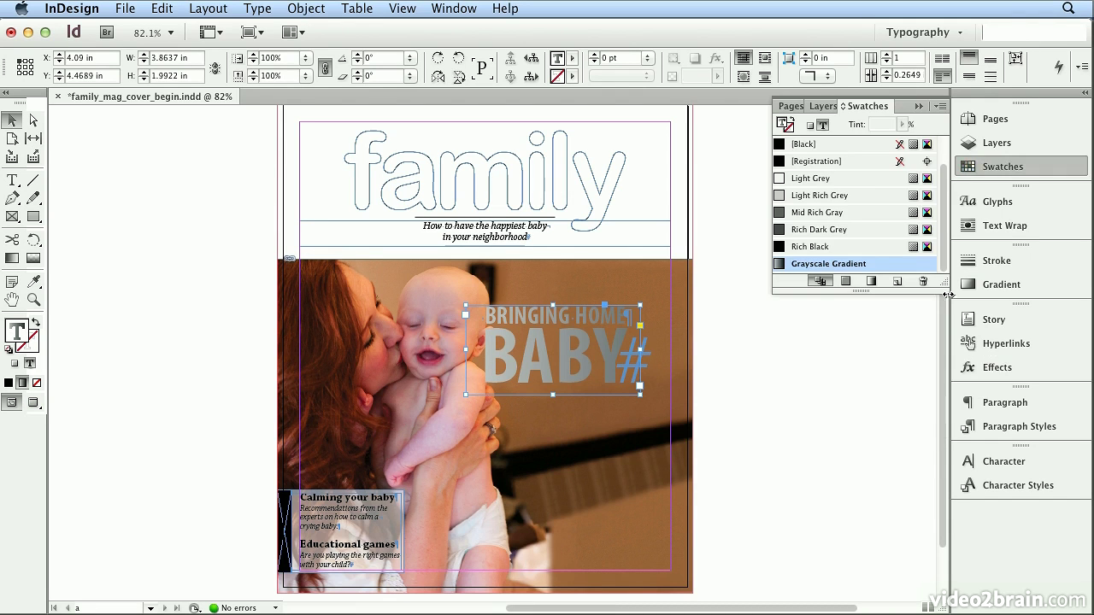
left_click_drag(945, 285, 942, 372)
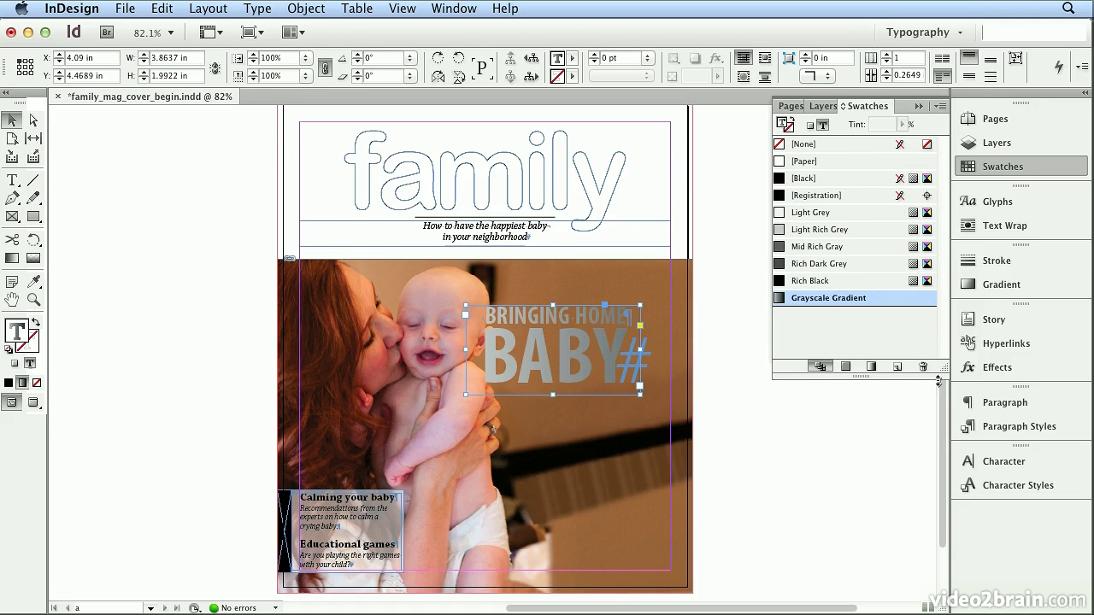
double_click(814, 300)
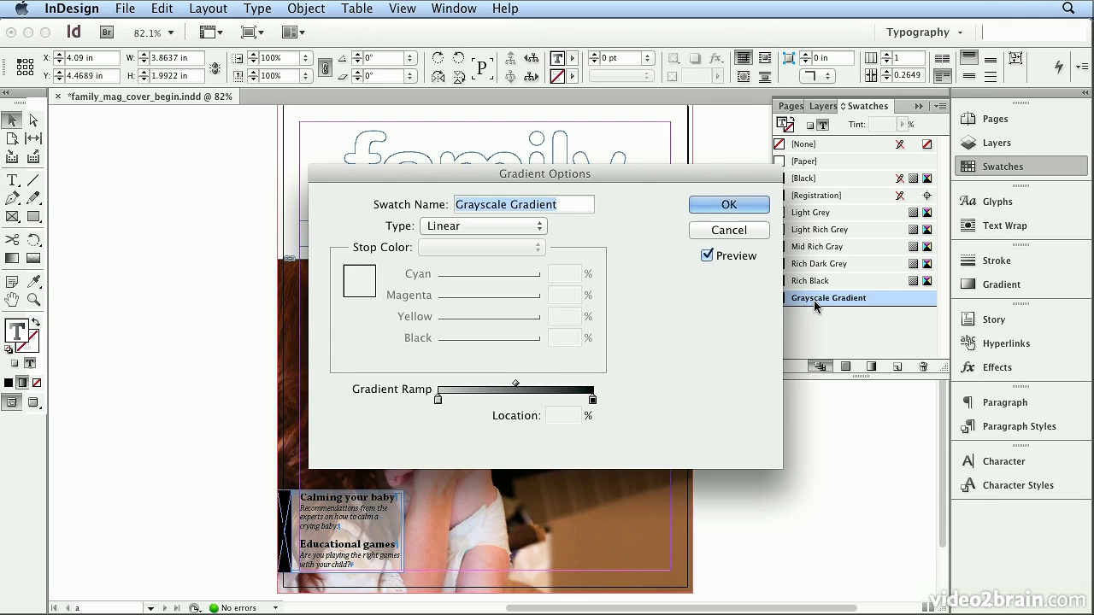
left_click(438, 399)
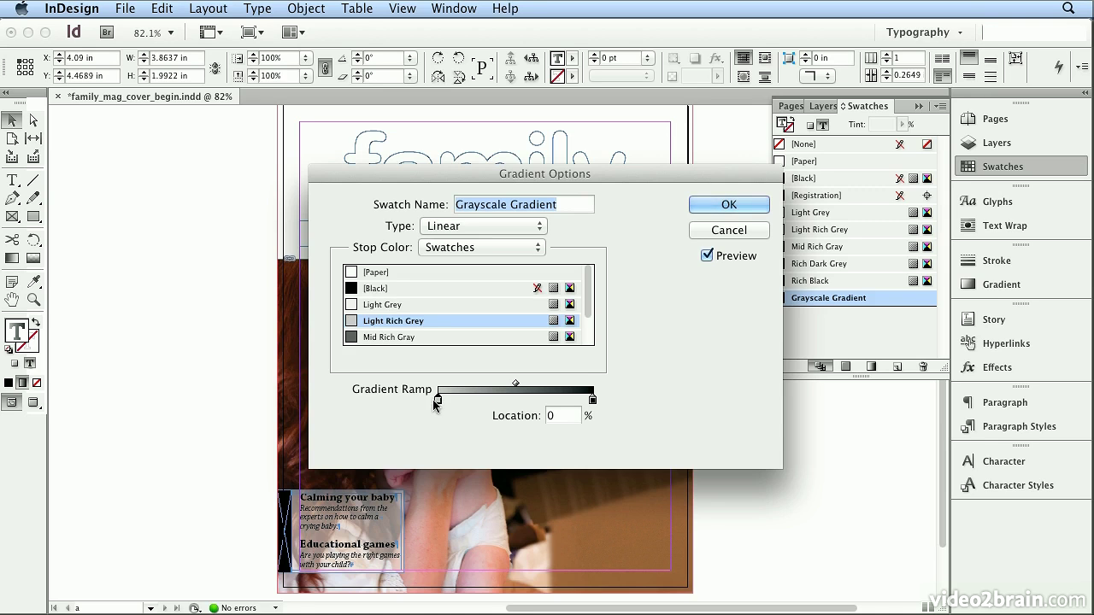
left_click(592, 399)
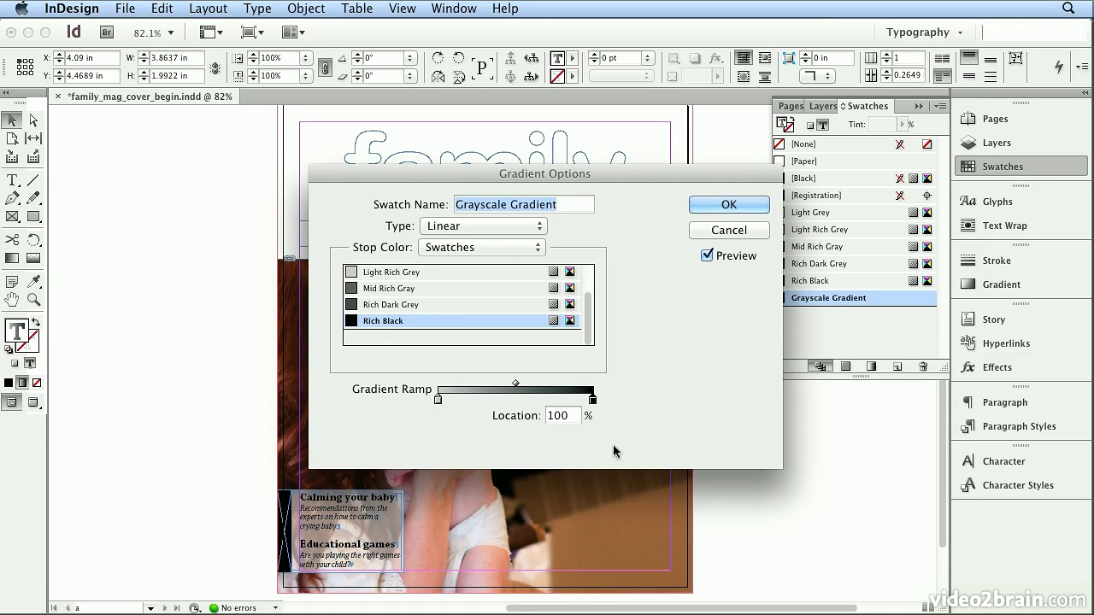
left_click(748, 207)
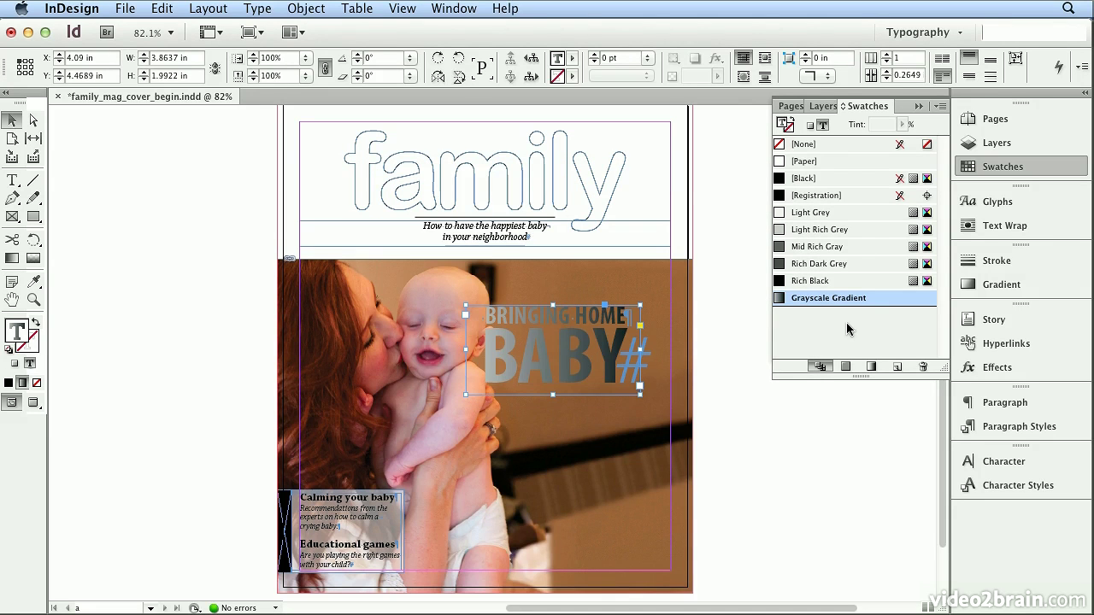
Redraw the headline's gradient vertically with the Gradient Swatch tool, first across both lines and then only over the "BRINGING HOME" line
left_click(11, 260)
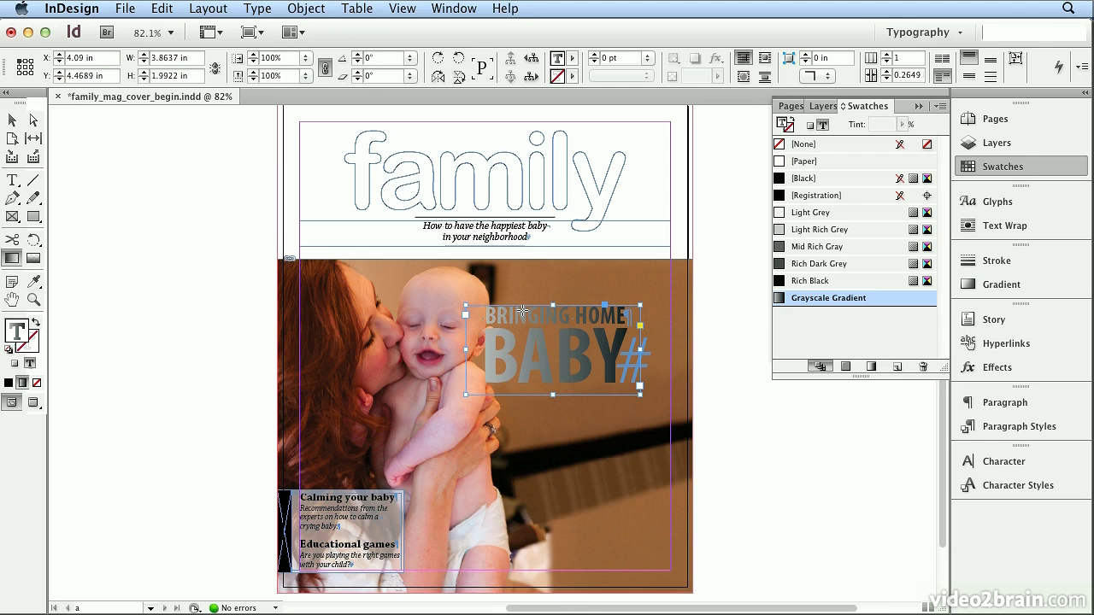
key("super+equal")
key("super+equal")
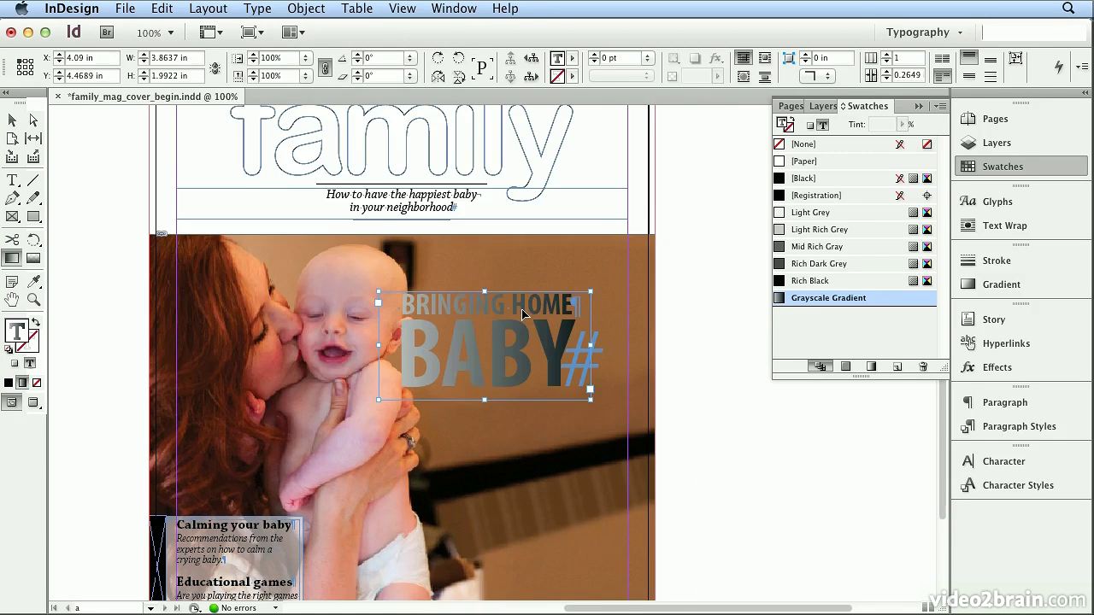
key("super+equal")
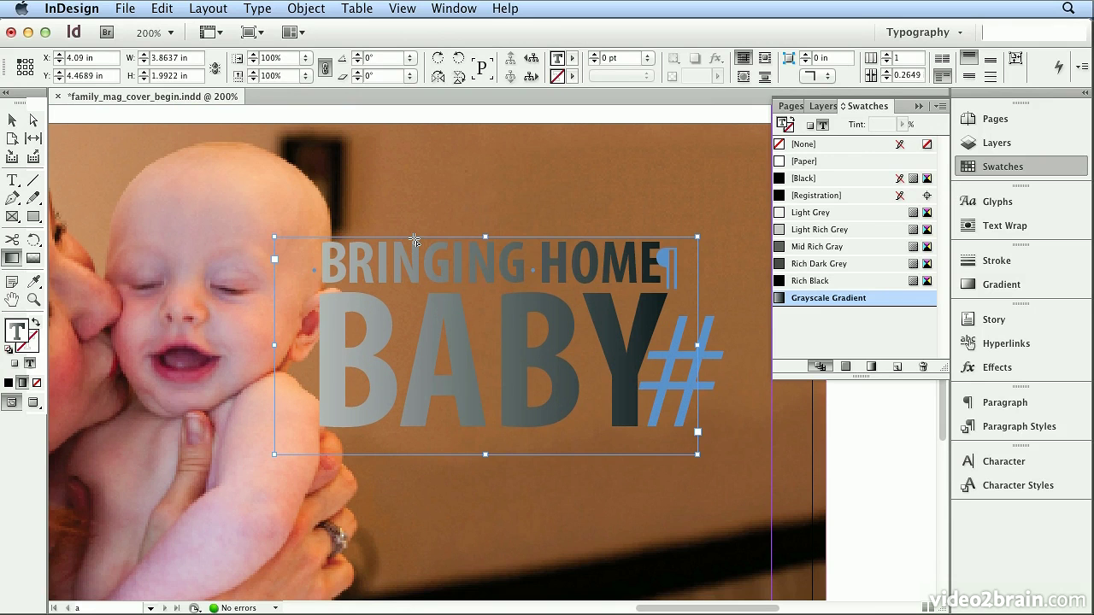
left_click_drag(414, 240, 410, 418)
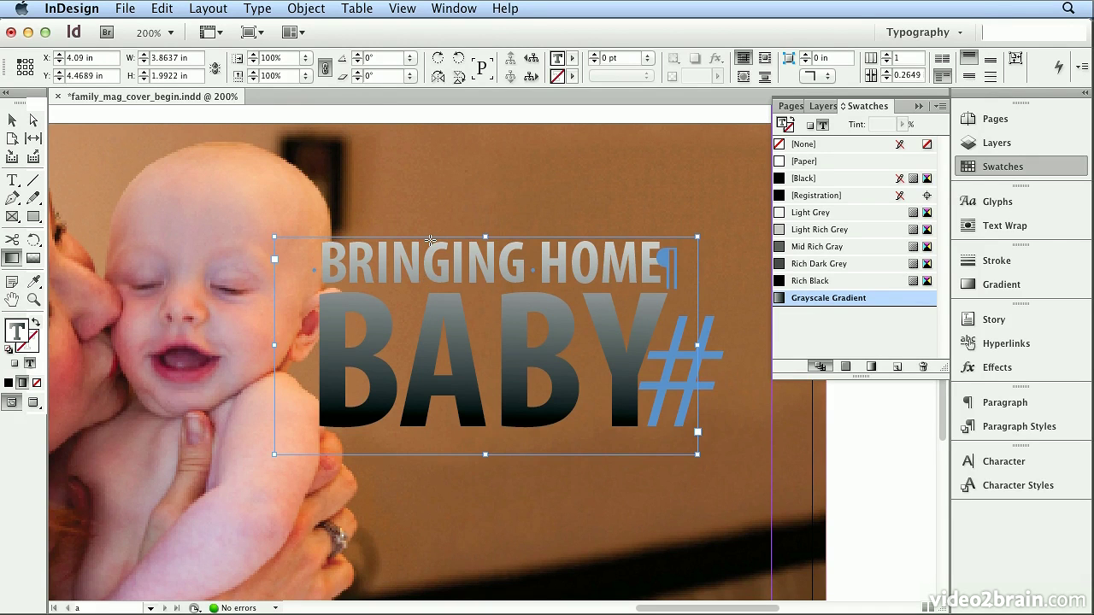
left_click_drag(430, 238, 429, 423)
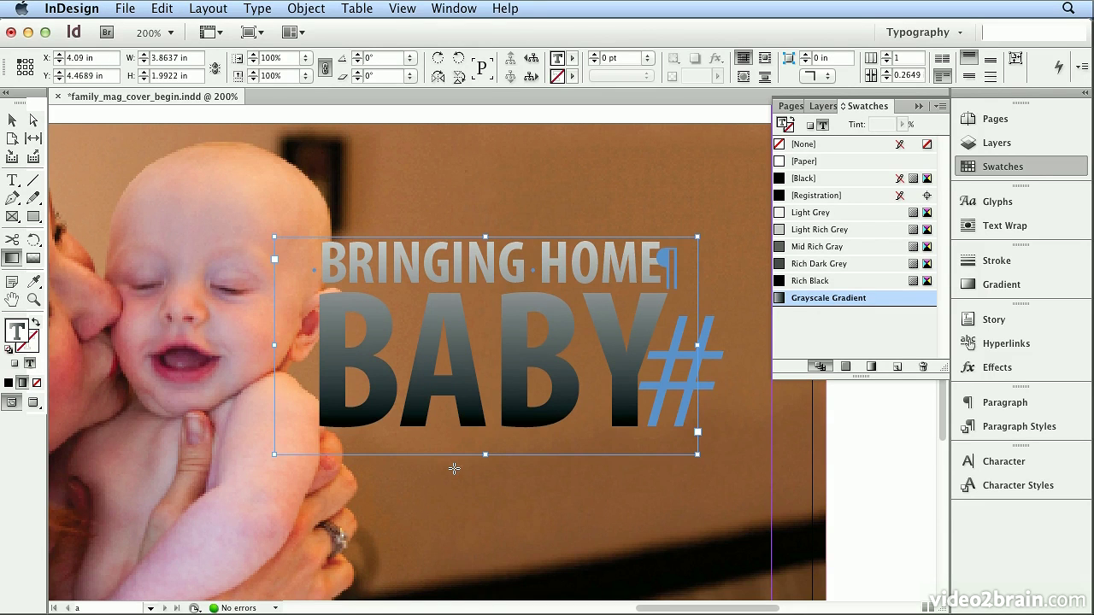
left_click_drag(437, 240, 433, 289)
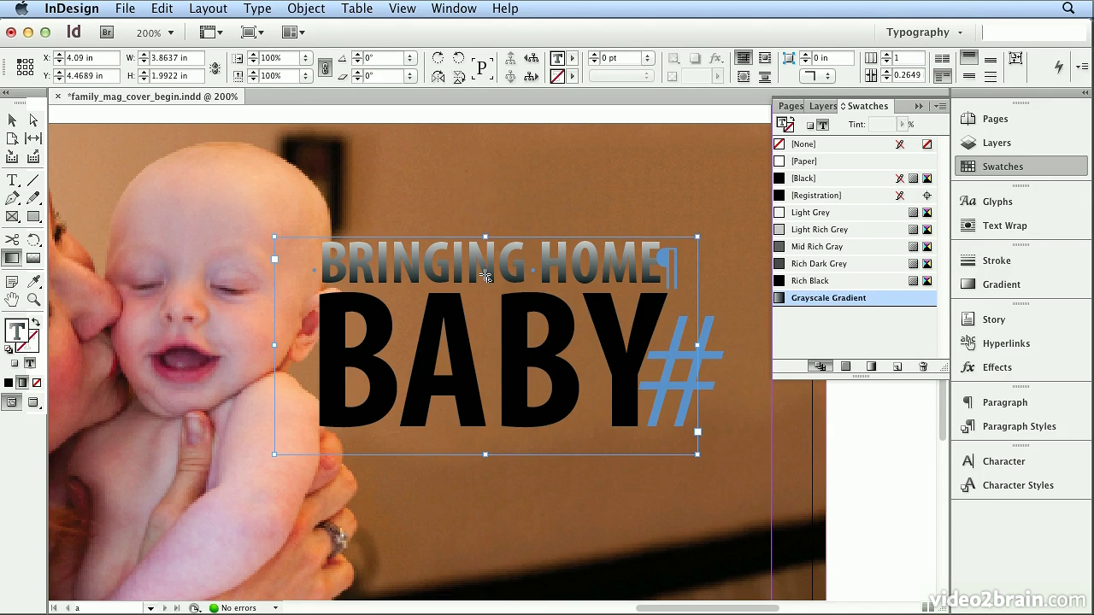
Redraw the headline's vertical gradient over different lengths, ending with one from the top of "BRINGING HOME" to just inside the "BABY" line
left_click_drag(443, 295, 429, 367)
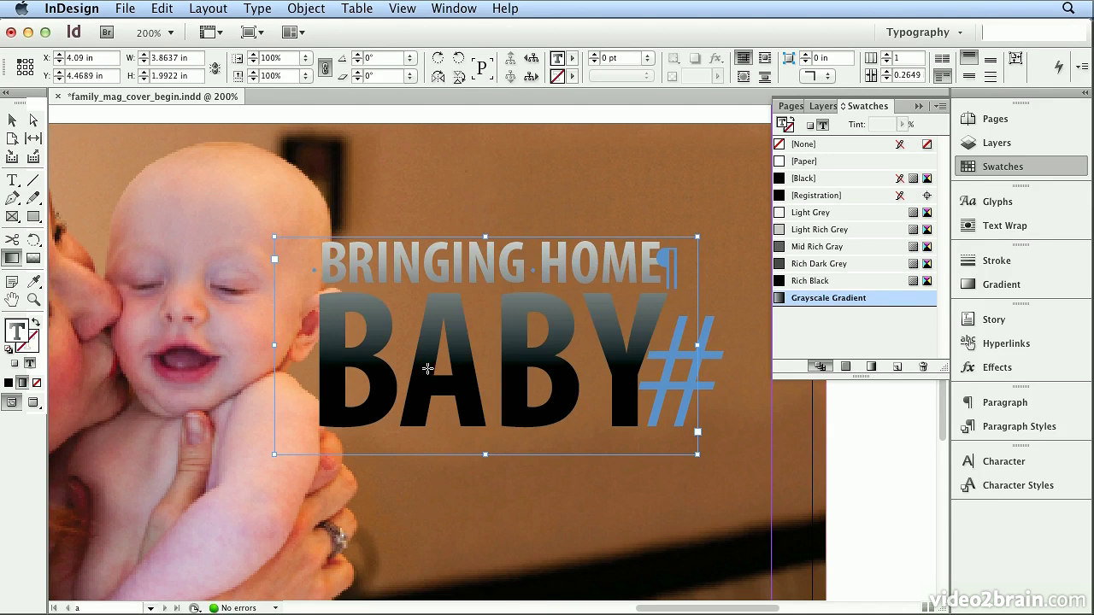
left_click_drag(431, 240, 431, 347)
left_click_drag(444, 144, 472, 422)
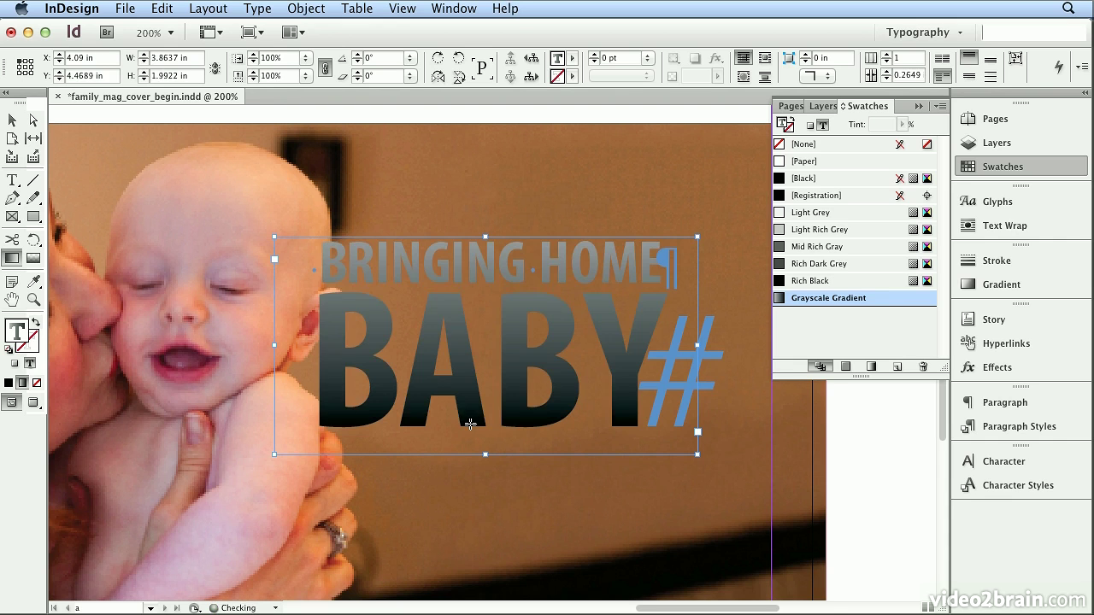
left_click_drag(441, 241, 438, 297)
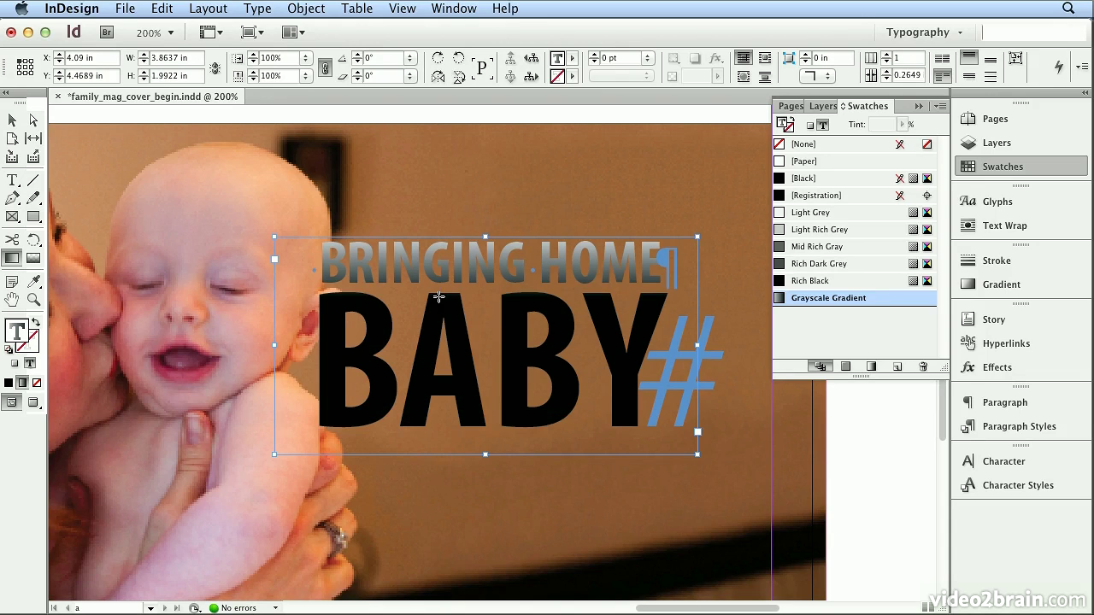
left_click_drag(436, 241, 429, 317)
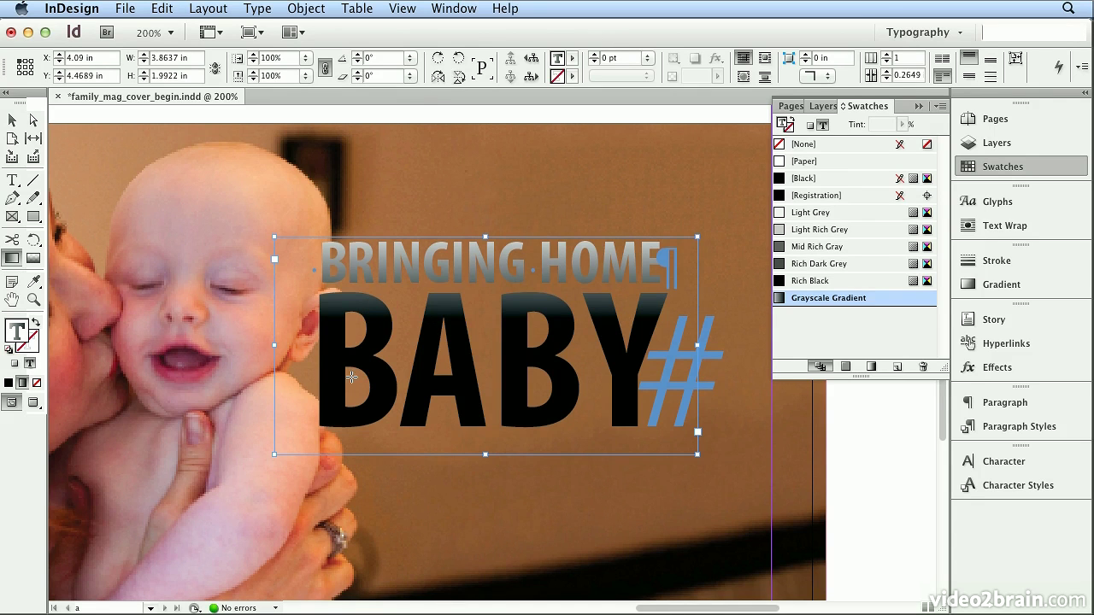
Set the document's display performance to High Quality Display
left_click(392, 9)
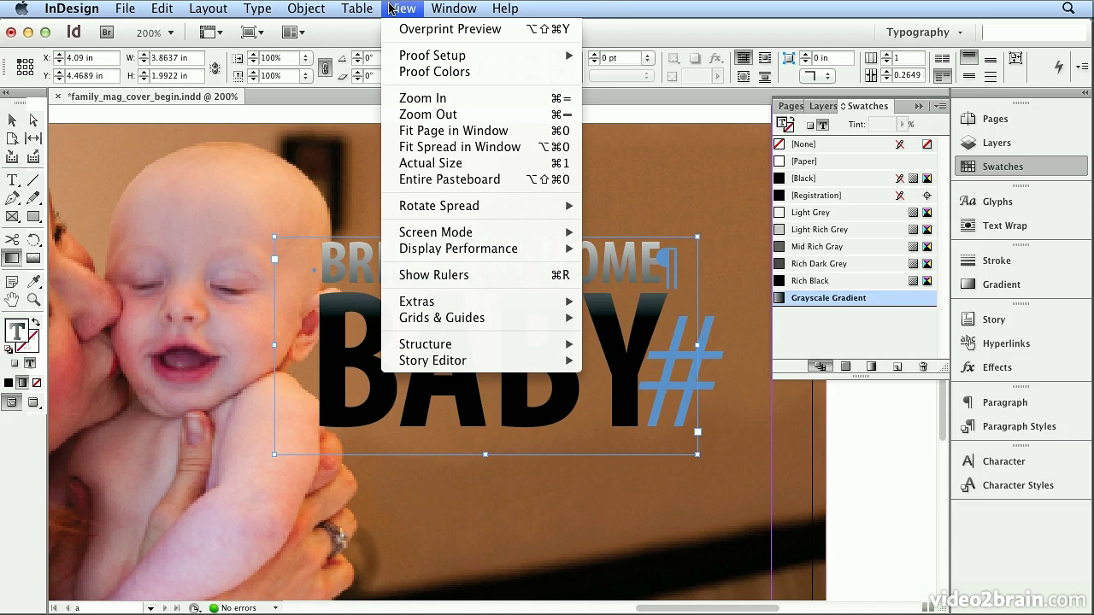
mouse_move(461, 257)
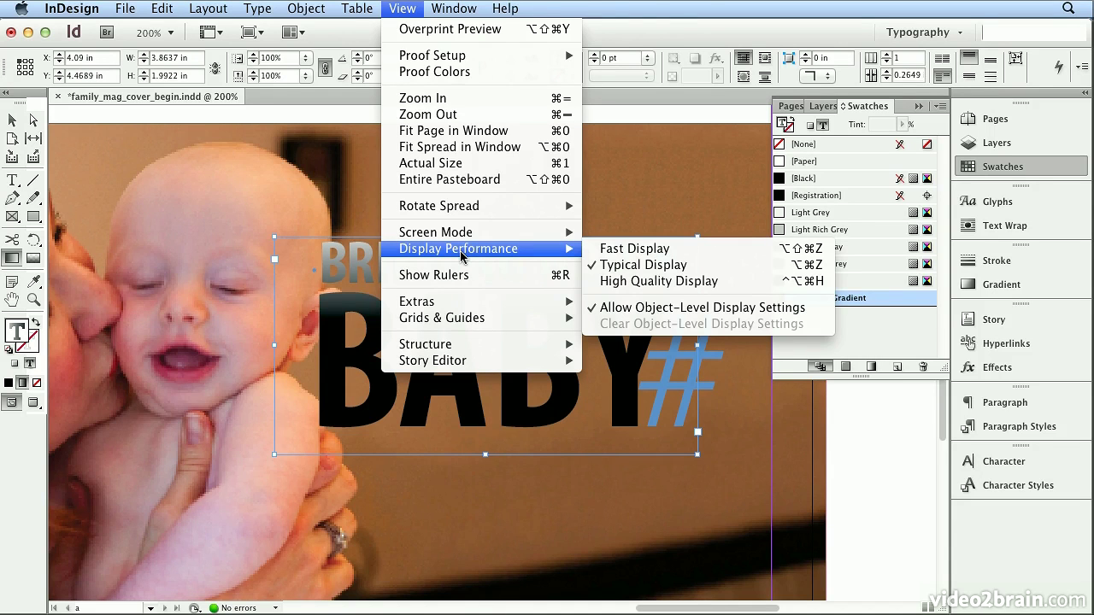
left_click(648, 288)
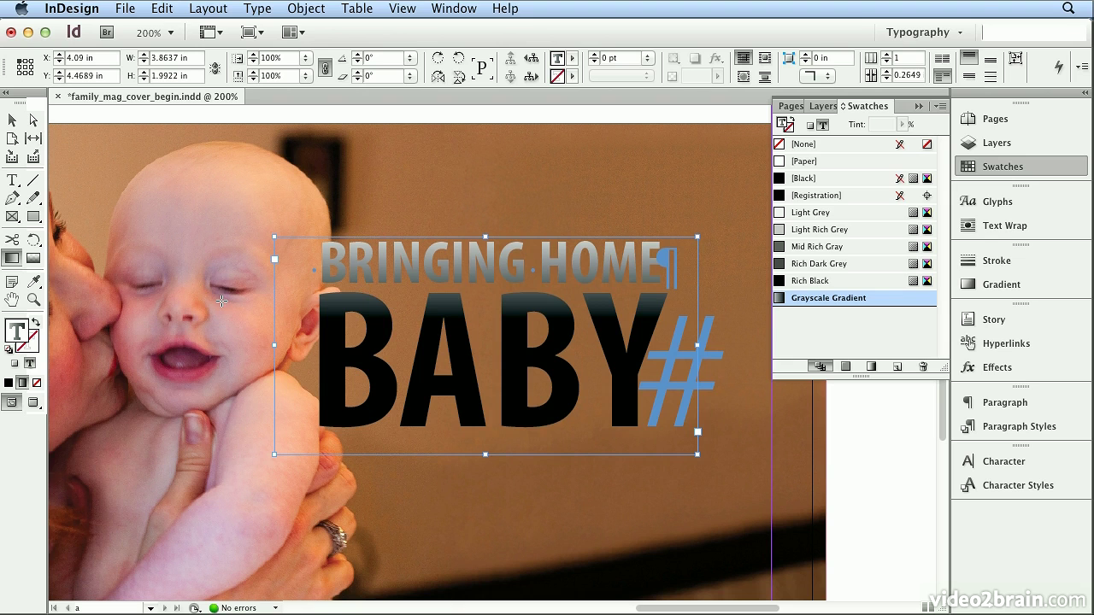
Select the "BRINGING HOME BABY" frame as an object and try the Multiply, Screen and Overlay blending modes on it in Effects
left_click(1019, 376)
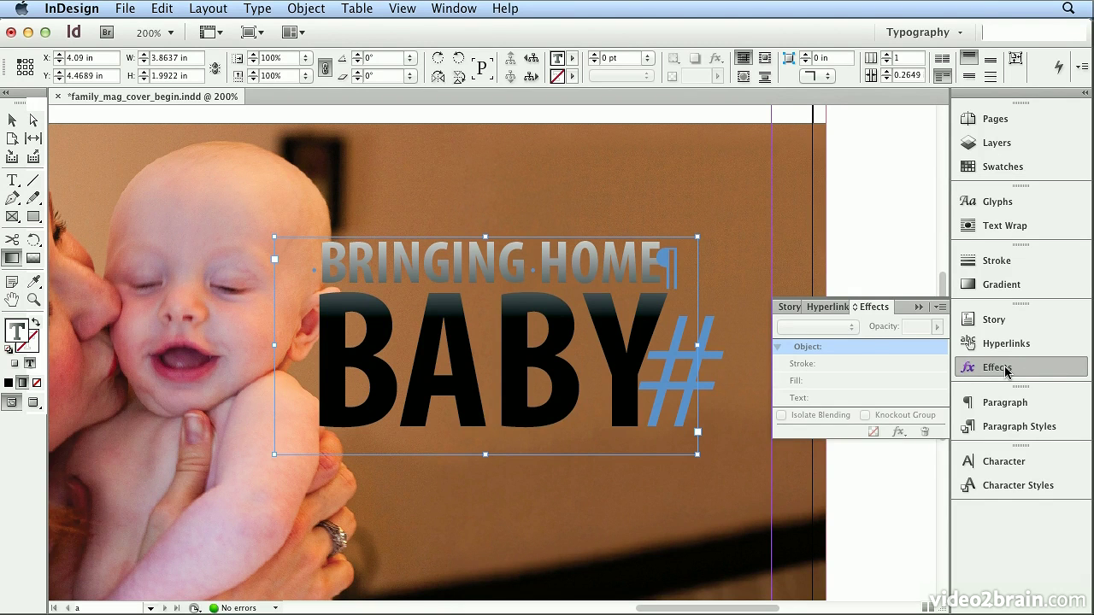
left_click(11, 121)
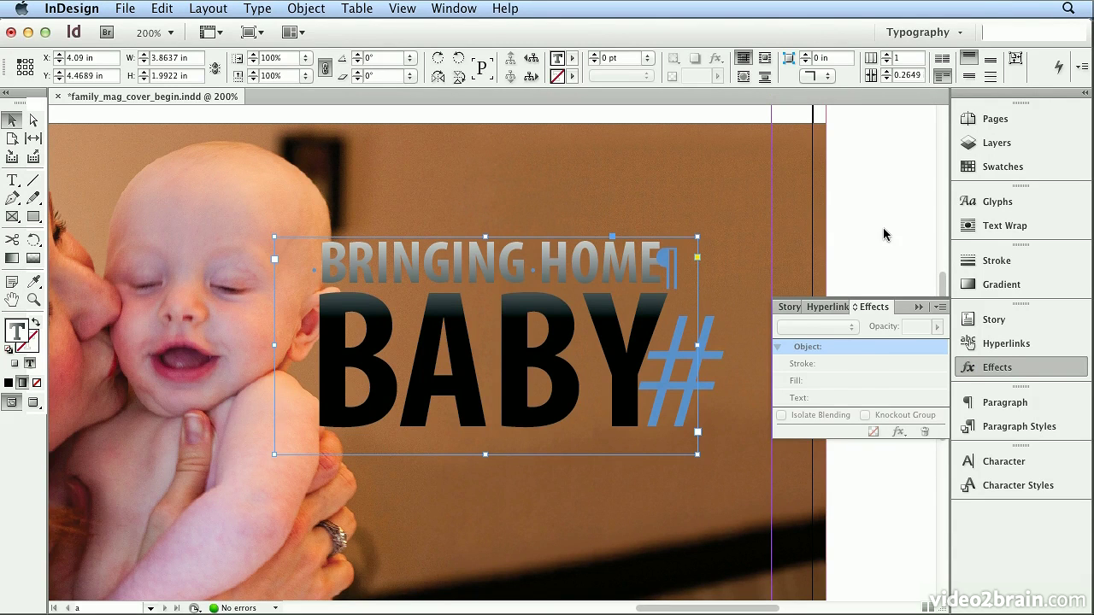
left_click(616, 268)
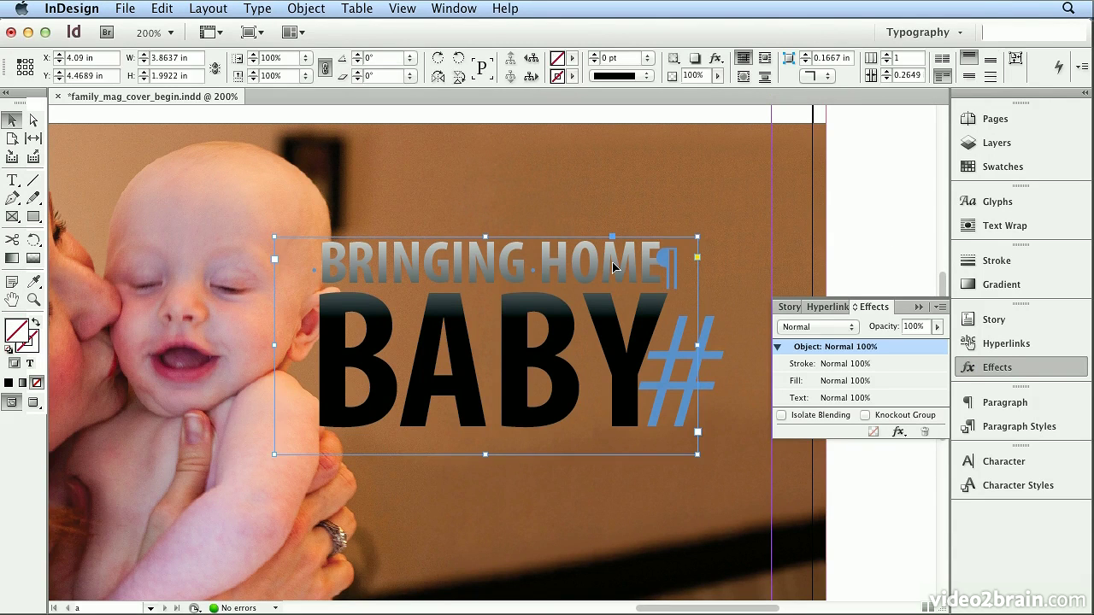
left_click(808, 329)
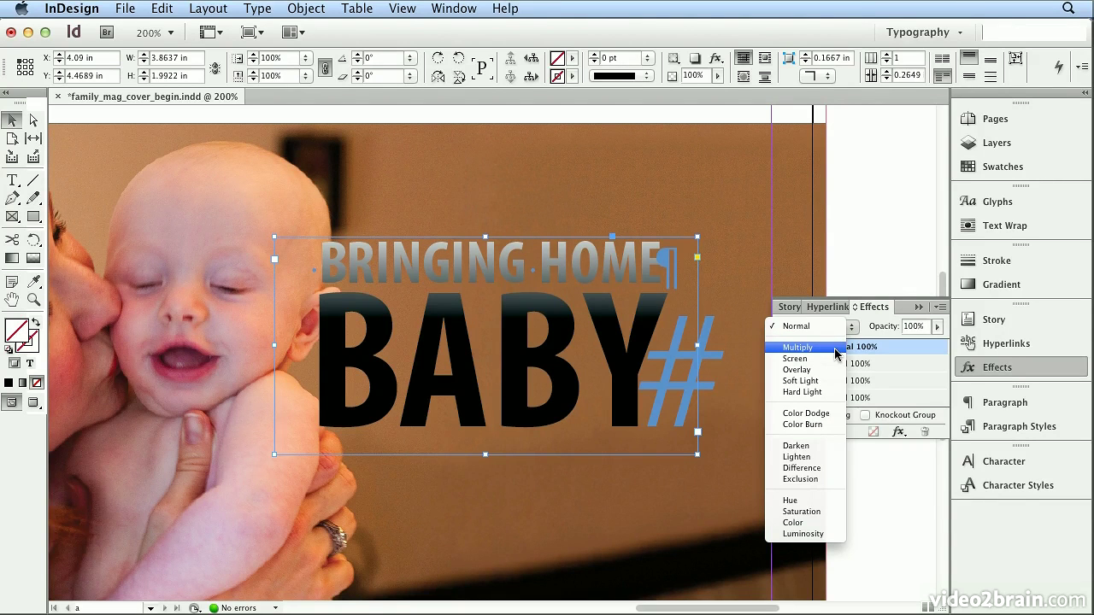
left_click(835, 348)
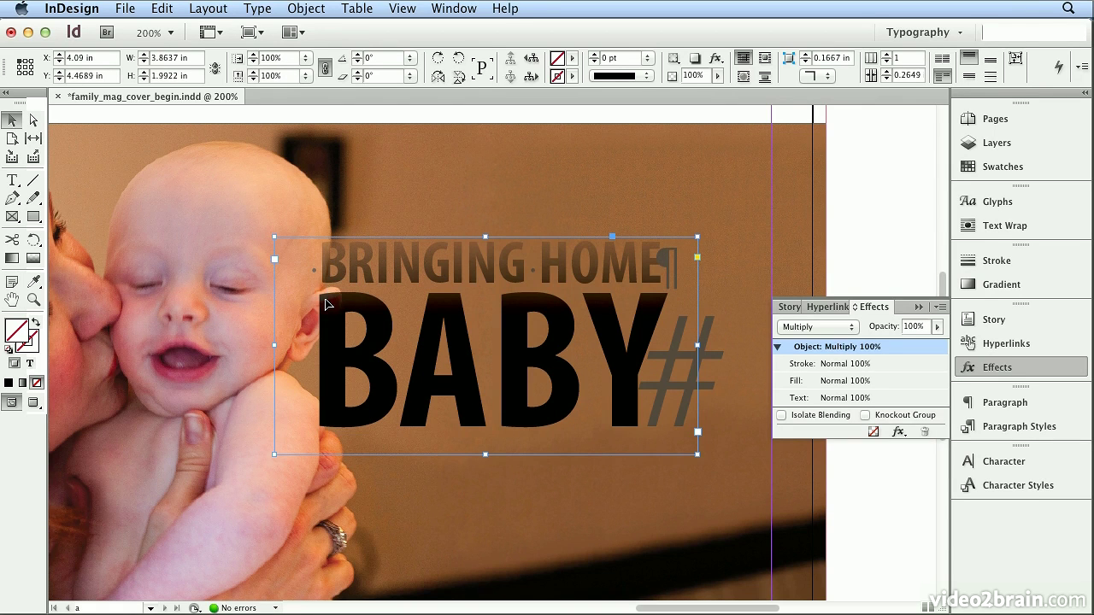
left_click(814, 333)
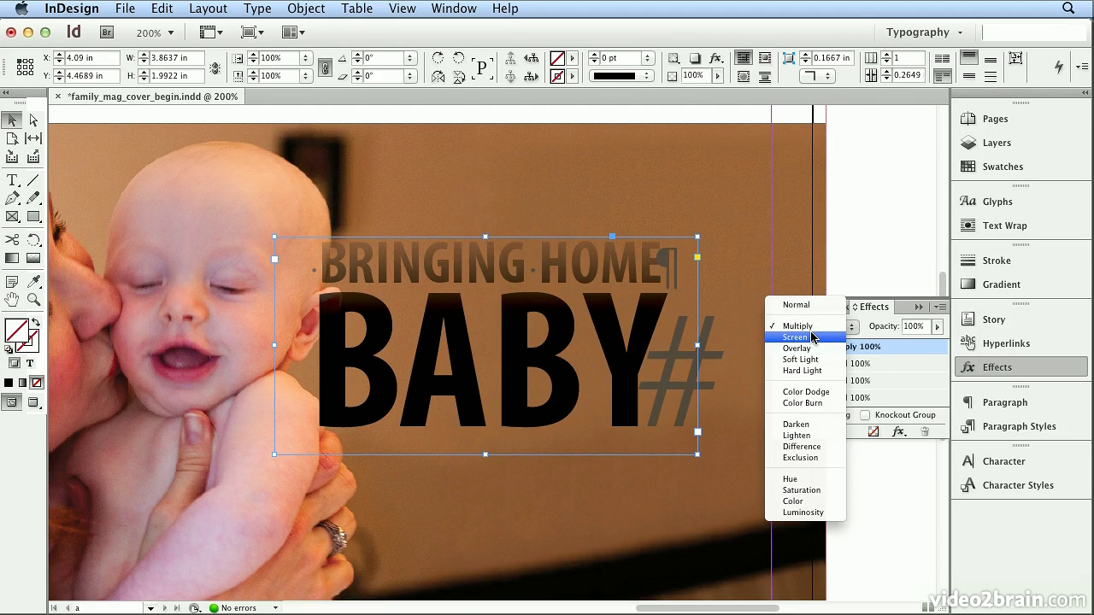
left_click(813, 337)
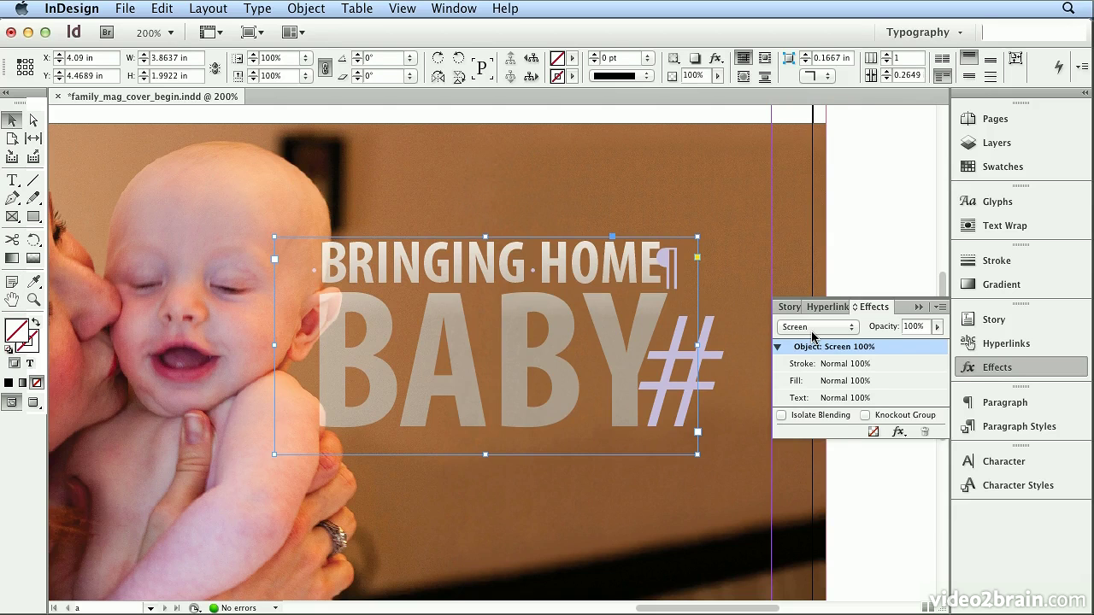
left_click(812, 334)
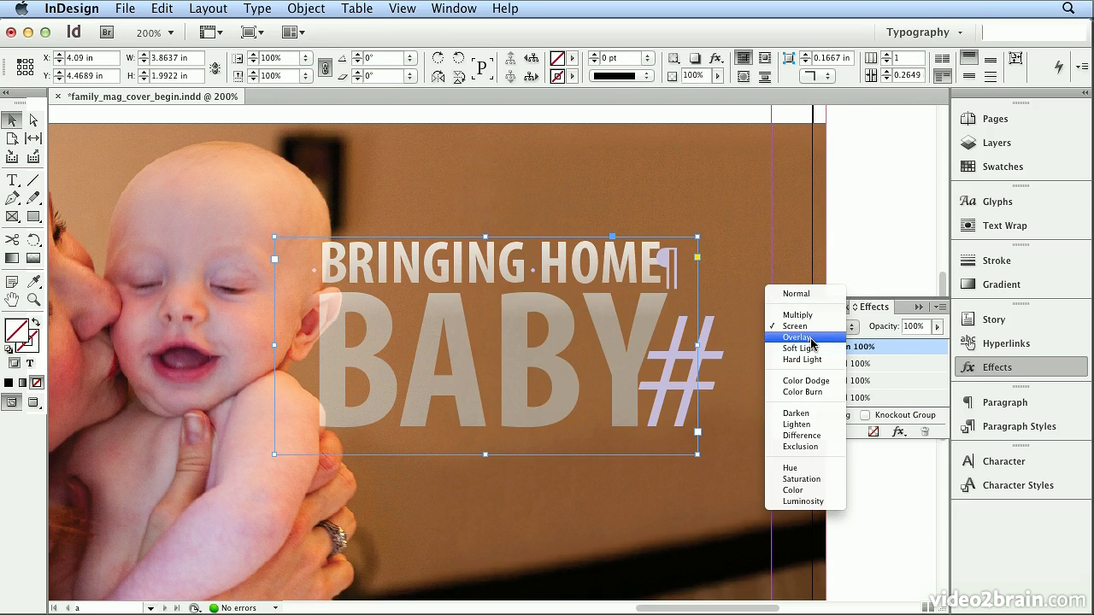
left_click(811, 338)
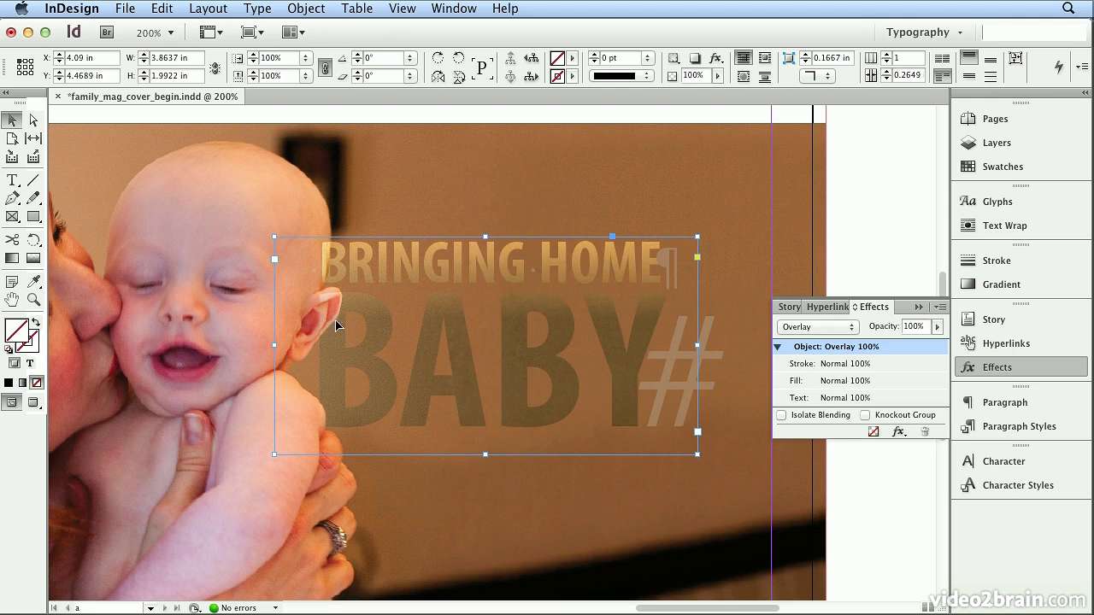
Try the Soft Light, Hard Light, Color Dodge and Color Burn blending modes on the headline frame, and settle on Screen
left_click(847, 332)
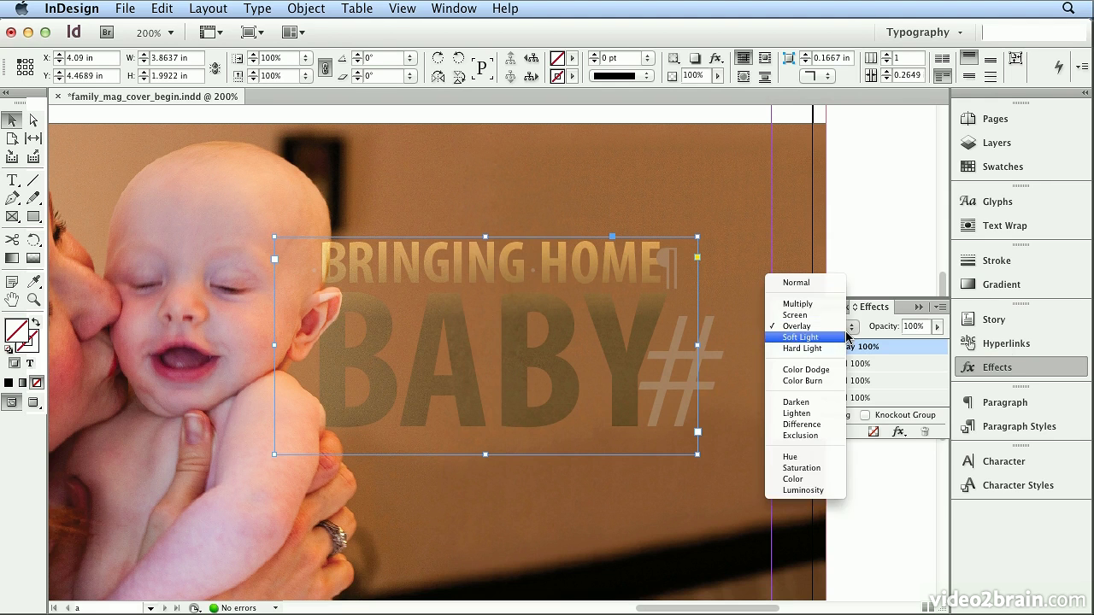
left_click(846, 338)
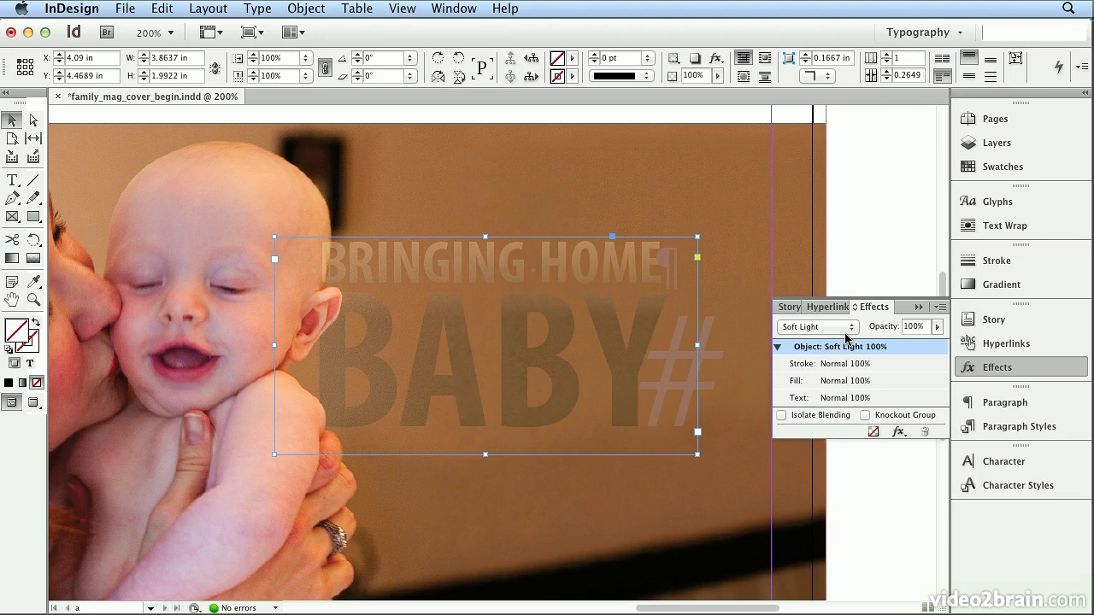
left_click(846, 334)
left_click(844, 341)
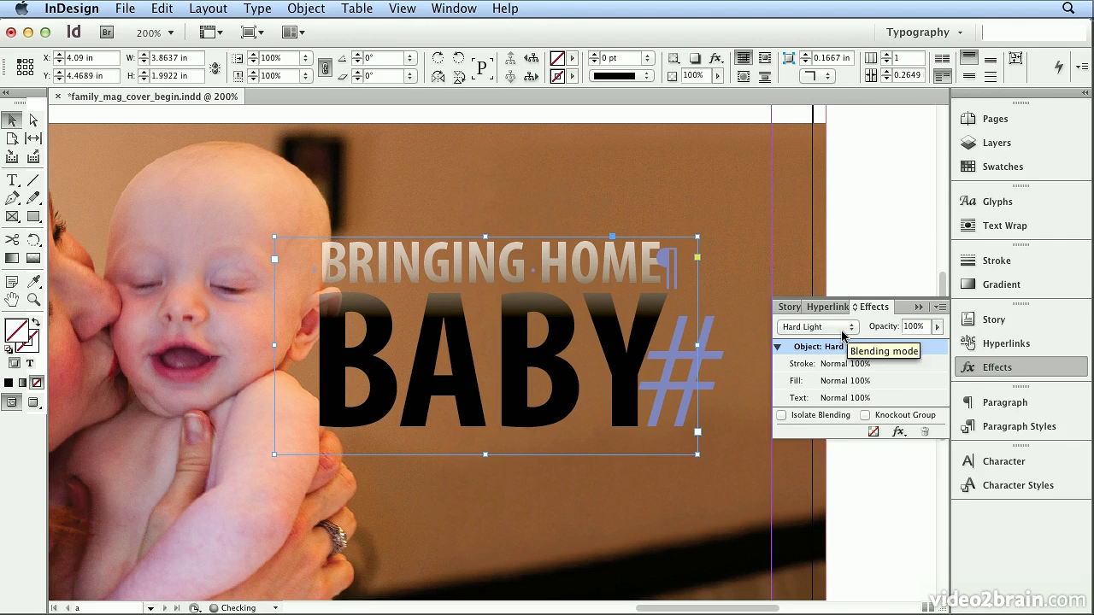
left_click(846, 332)
left_click(840, 348)
left_click(840, 334)
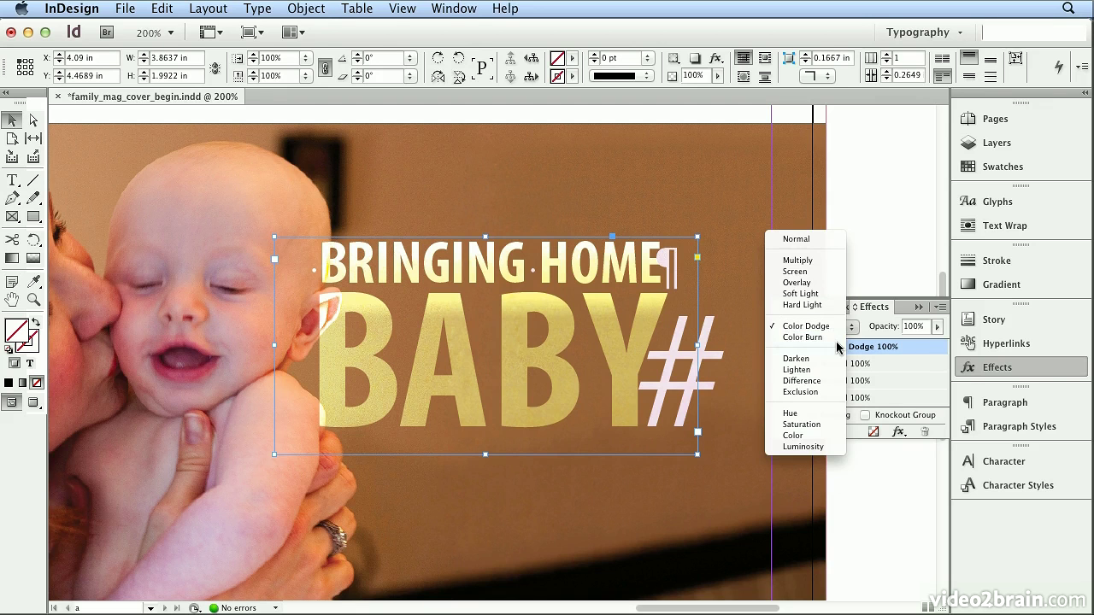
left_click(837, 339)
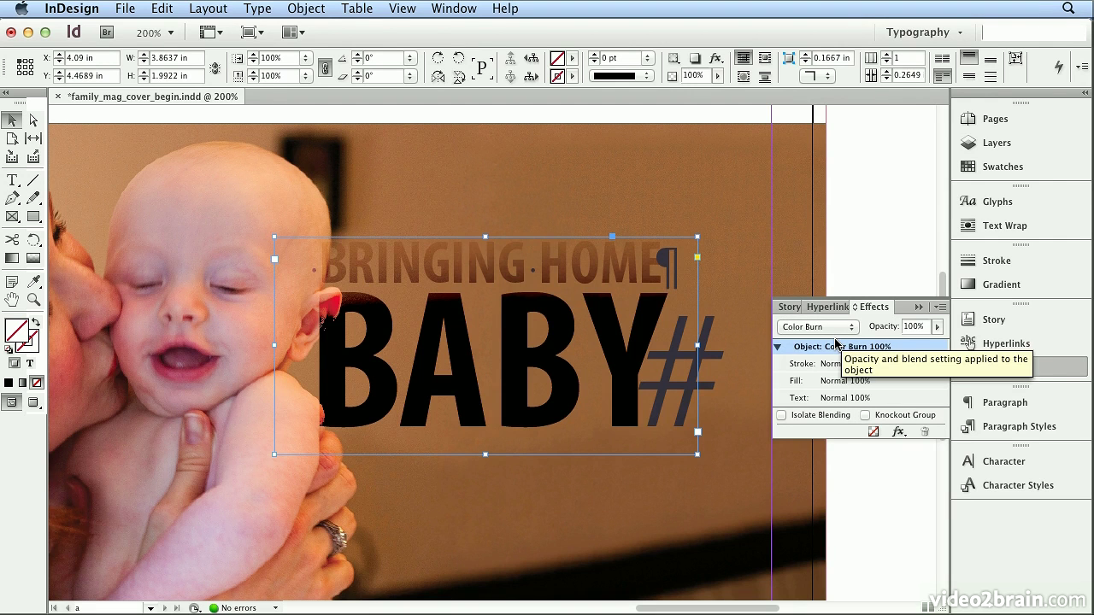
left_click(838, 330)
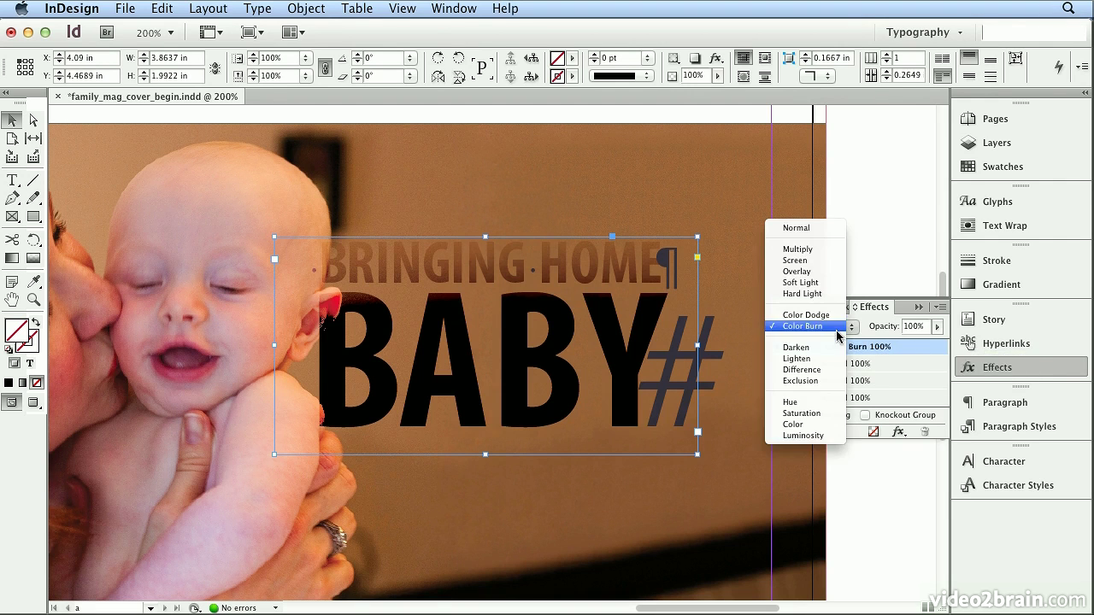
left_click(842, 260)
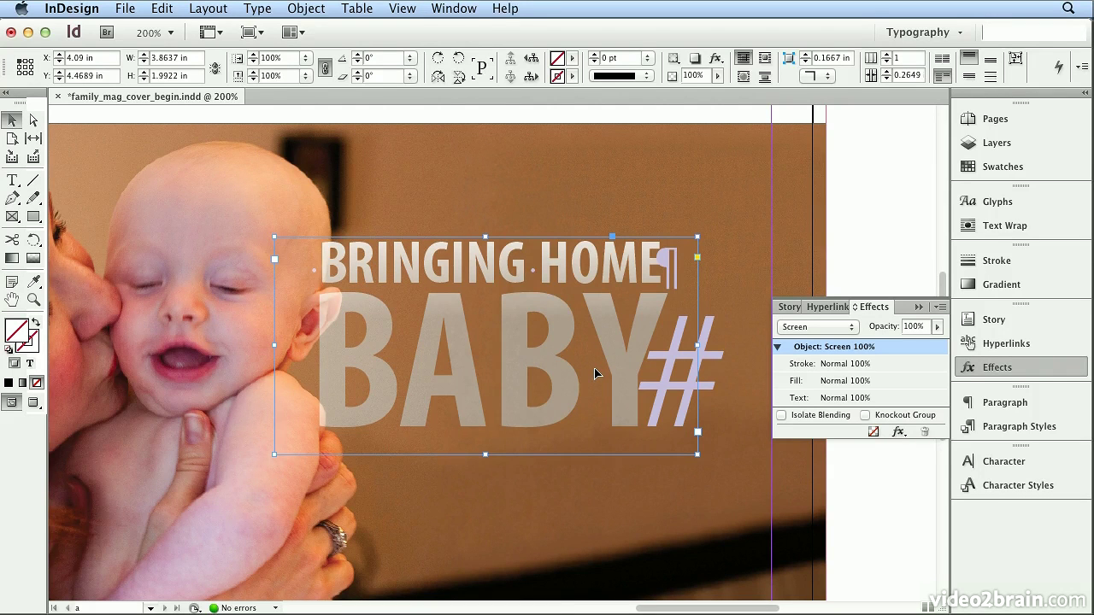
Add a drop shadow to the headline frame with a distance of 0 in, moving the Effects dialog off the headline
left_click(899, 433)
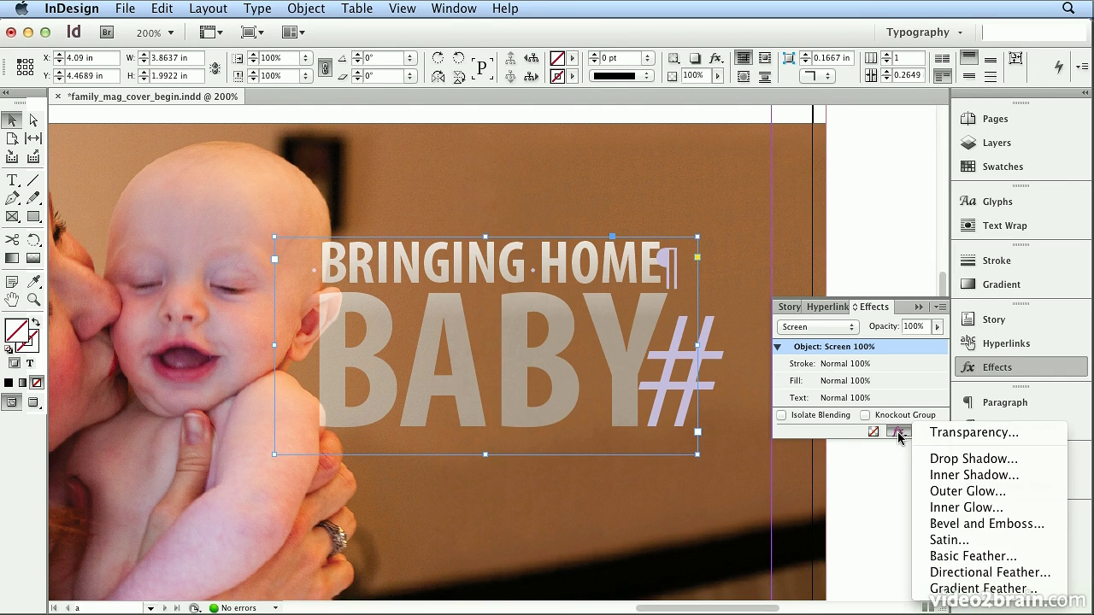
left_click(985, 462)
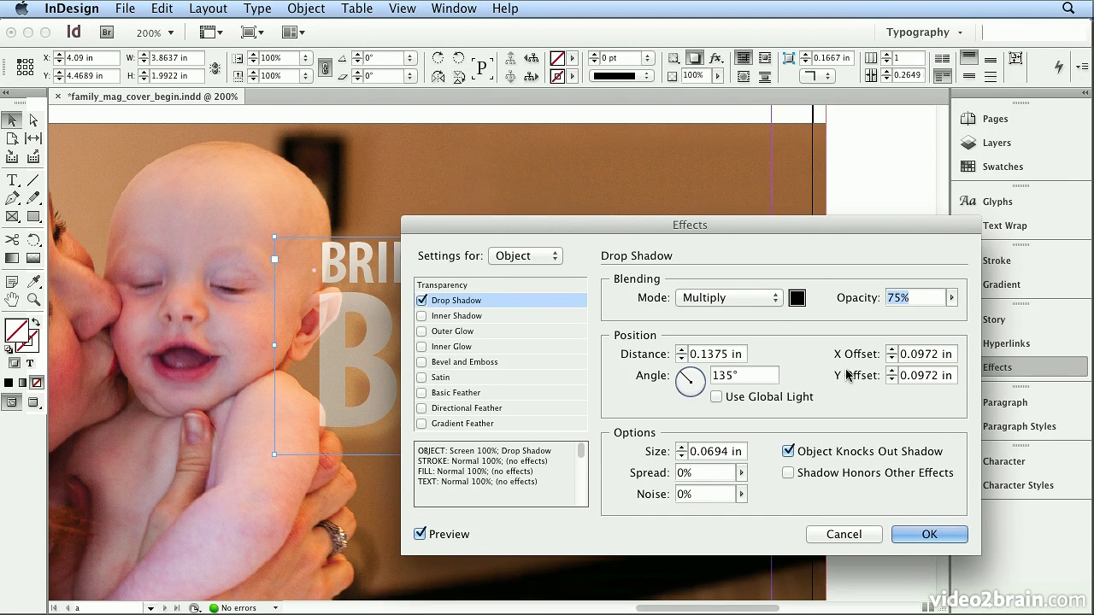
left_click_drag(711, 225, 778, 86)
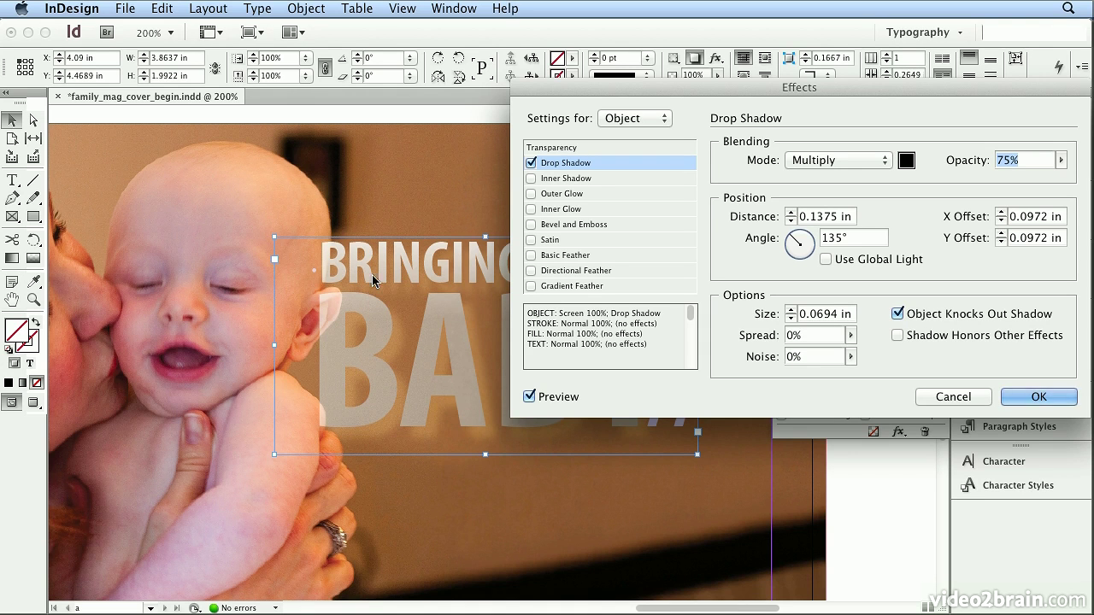
double_click(823, 218)
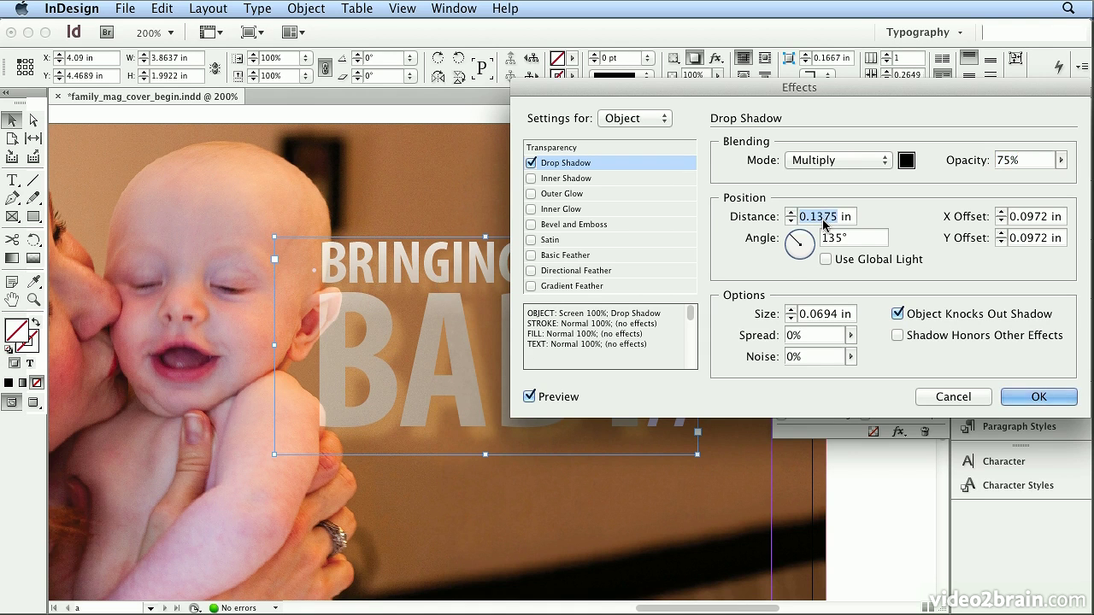
type("0")
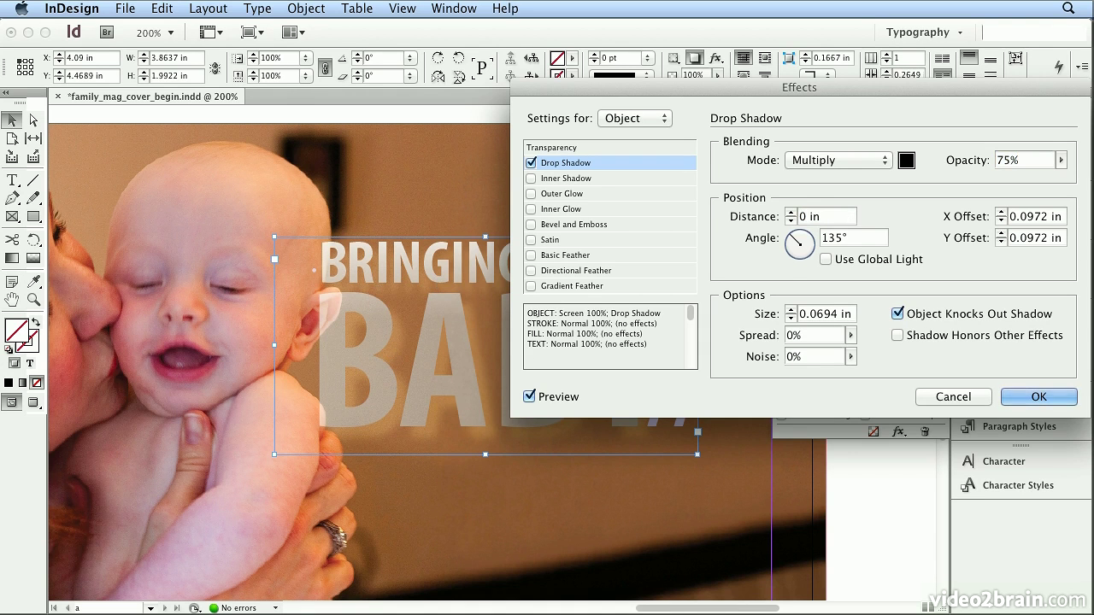
key("Tab")
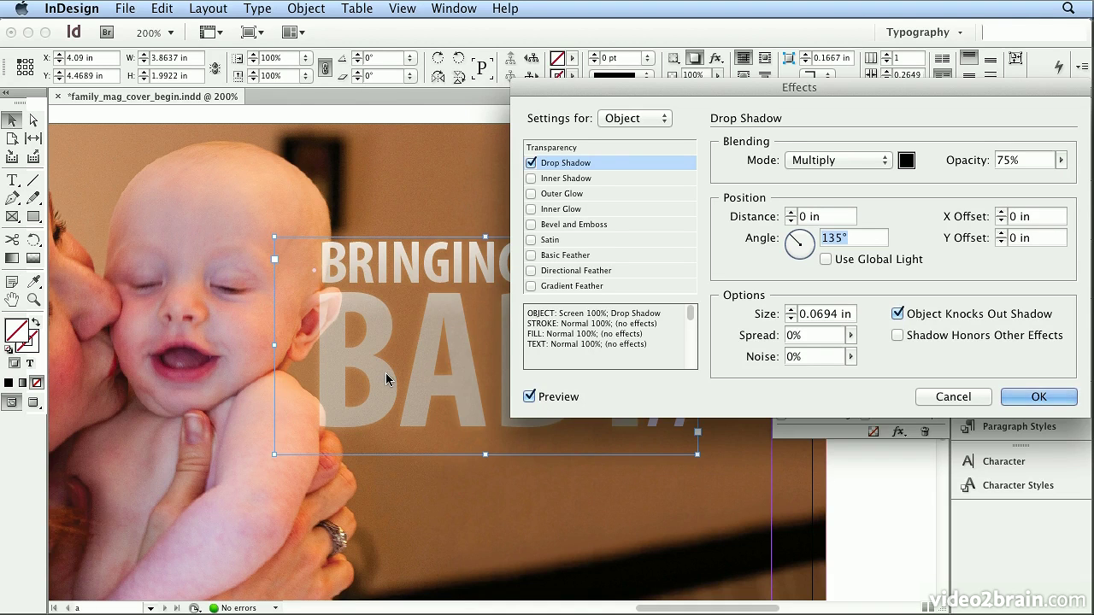
Adjust the drop shadow's size up and down, ending at 0.1875 in
left_click(791, 311)
left_click(791, 311)
left_click(791, 310)
left_click(792, 310)
left_click(791, 319)
left_click(792, 318)
left_click(791, 319)
left_click(791, 319)
left_click(791, 318)
left_click(791, 311)
left_click(792, 310)
left_click(791, 310)
Set the drop shadow's spread to 28%, keep its opacity at 75%, and apply the effect
left_click(850, 335)
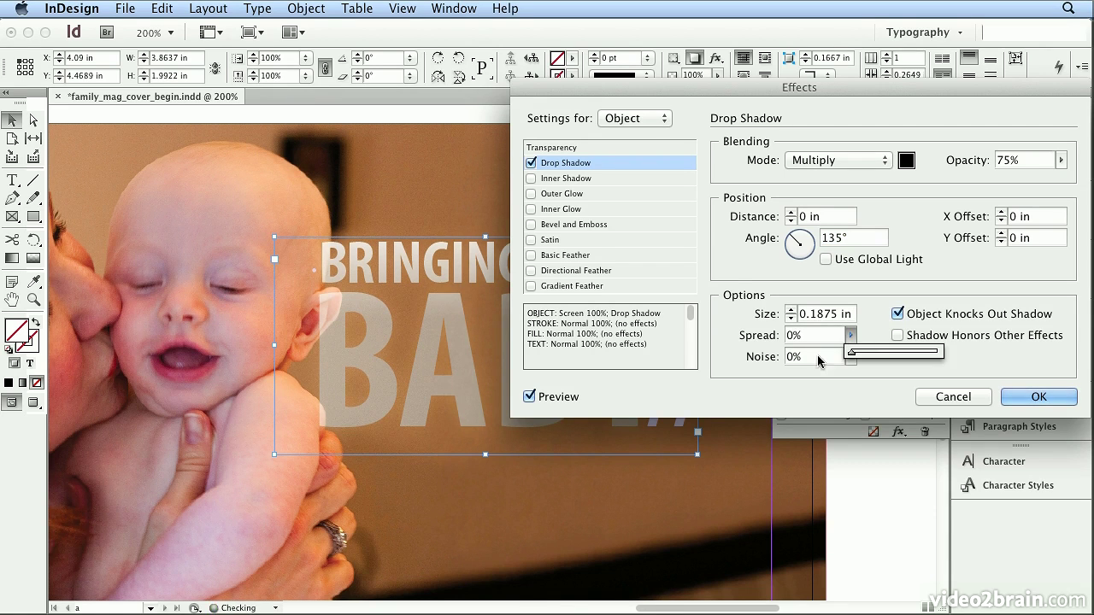
left_click_drag(852, 352, 884, 353)
left_click_drag(882, 356, 877, 359)
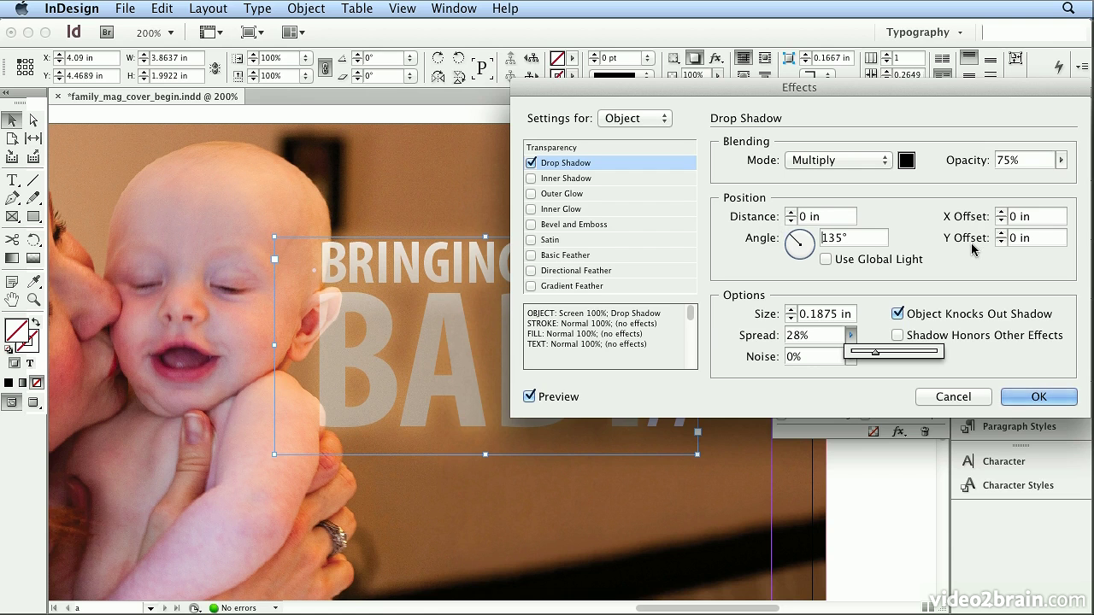
left_click(1062, 161)
left_click(1062, 161)
mouse_move(1058, 177)
left_mouse_down()
mouse_move(1087, 183)
mouse_move(1047, 184)
mouse_move(1060, 183)
left_mouse_up()
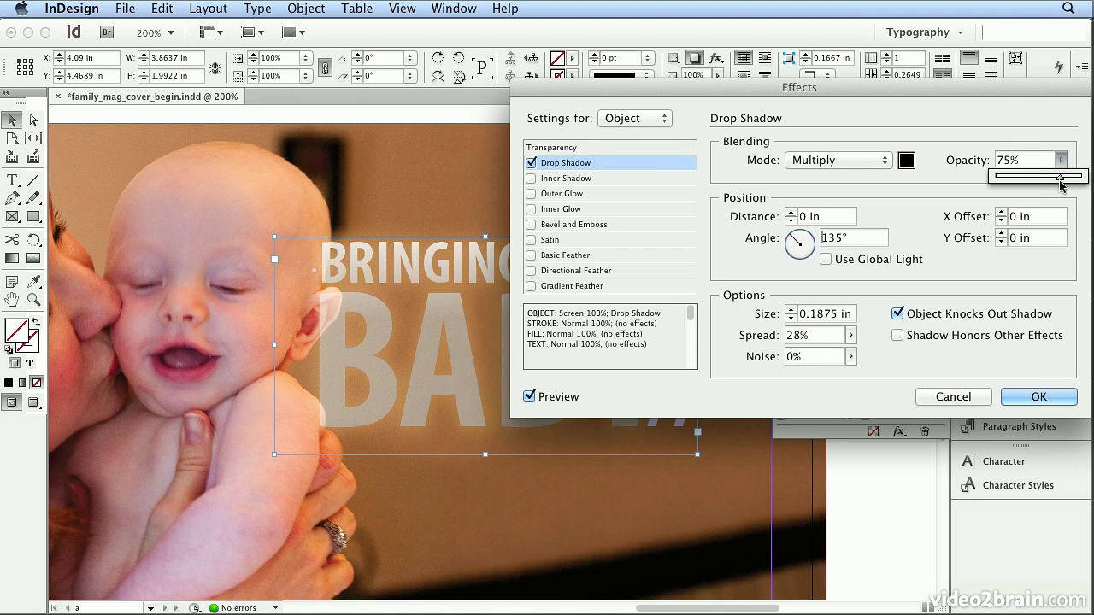
left_click(1035, 397)
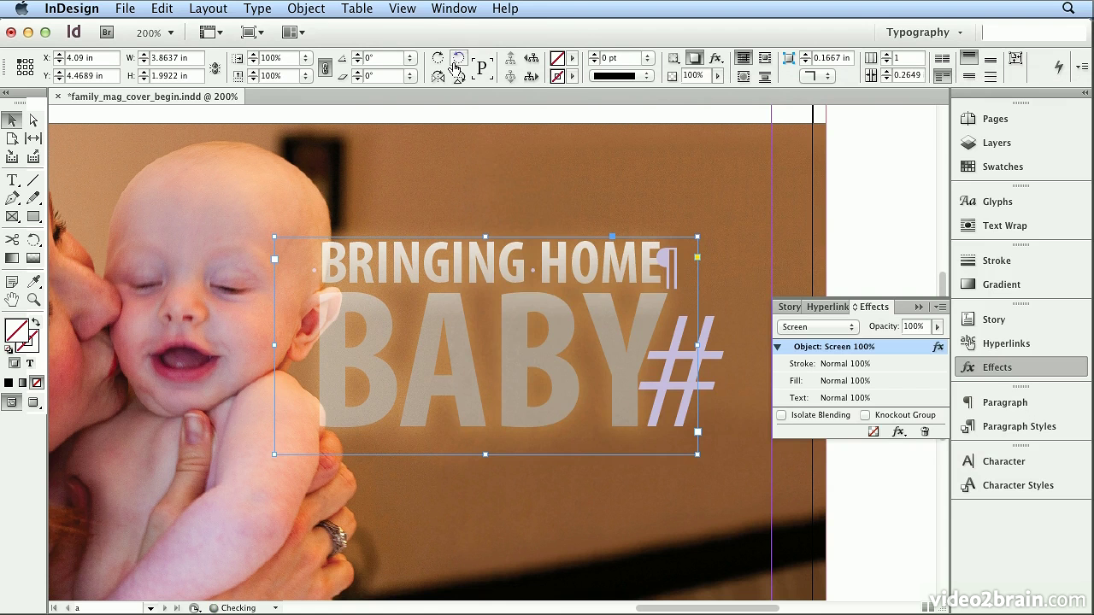
Fit the whole cover page in view to check the styled headline
left_click(400, 9)
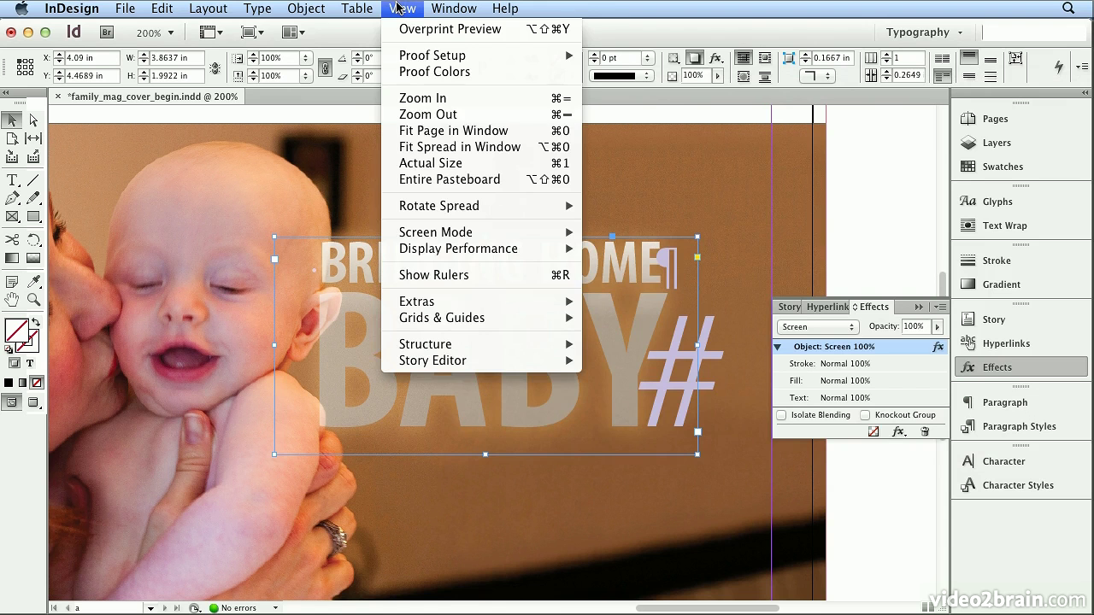
left_click(428, 130)
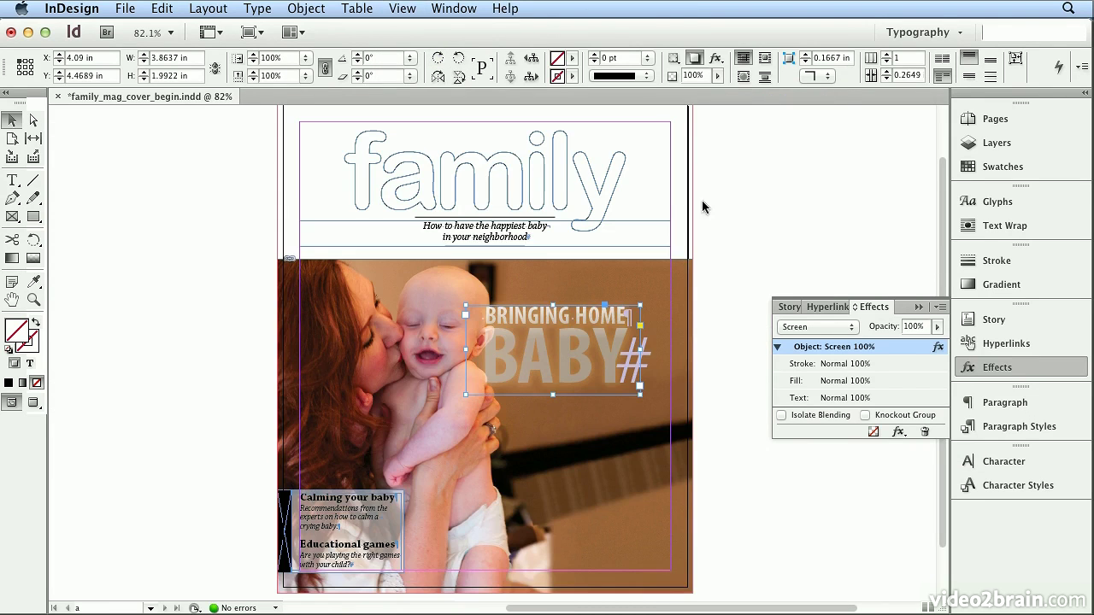
Deselect the headline frame and show the cover in Preview screen mode, without guides and frame edges
left_click(759, 218)
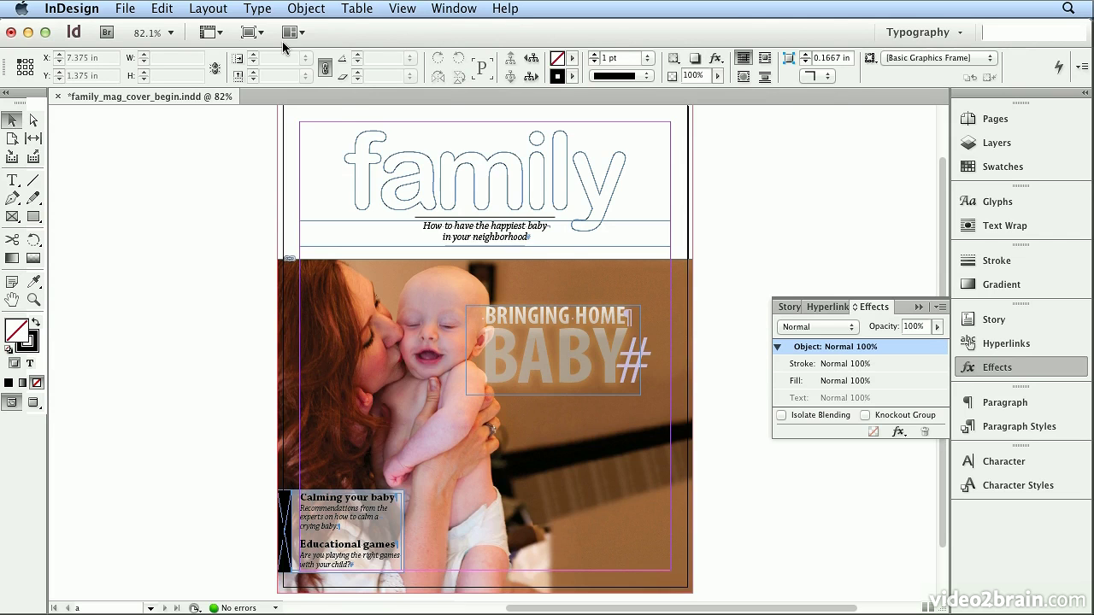
left_click(249, 33)
left_click(270, 80)
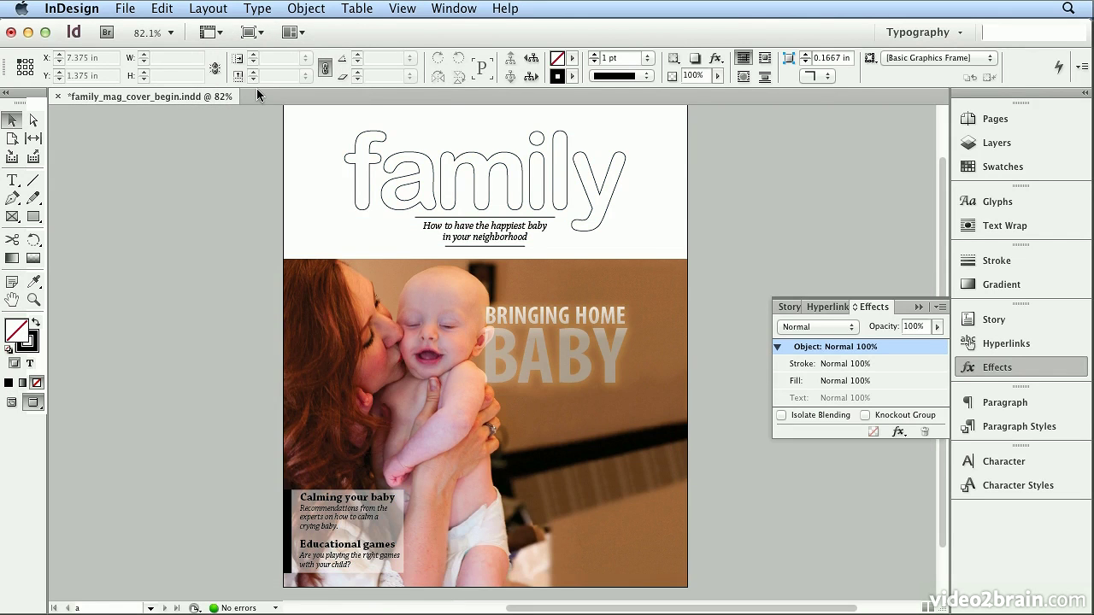
Add a drop shadow to the outlined "family" masthead
left_click(392, 184)
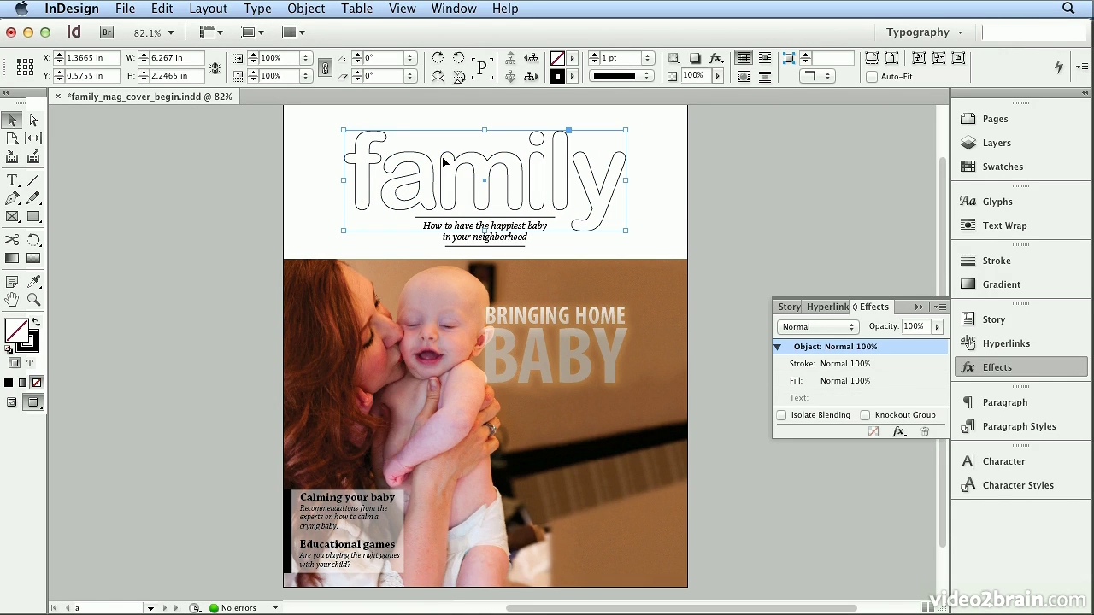
left_click(899, 433)
left_click(963, 459)
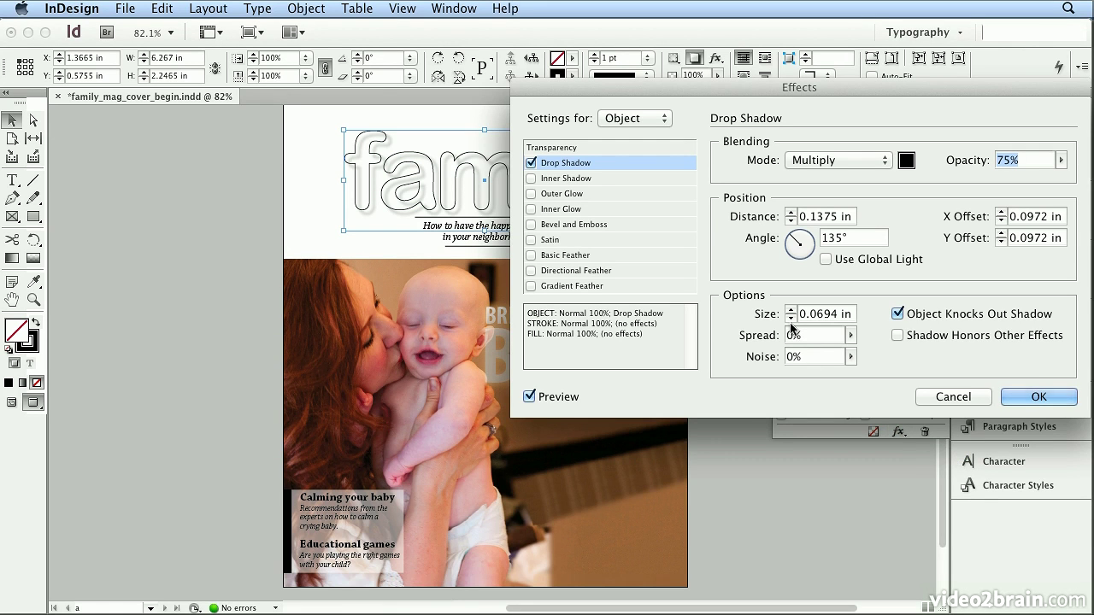
Set the masthead shadow's X and Y offsets to 0.05 in each, apply the effect and deselect the masthead
left_click(1001, 221)
left_click(1001, 242)
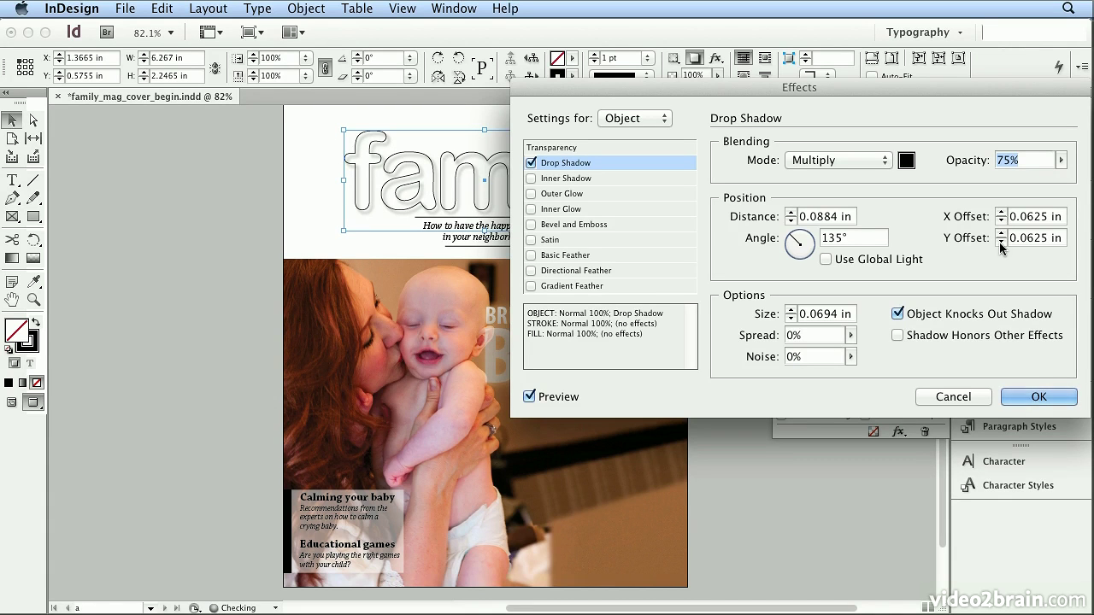
left_click_drag(1026, 218, 1047, 219)
type("5")
key("Tab")
left_click_drag(1024, 242, 1045, 242)
type("5")
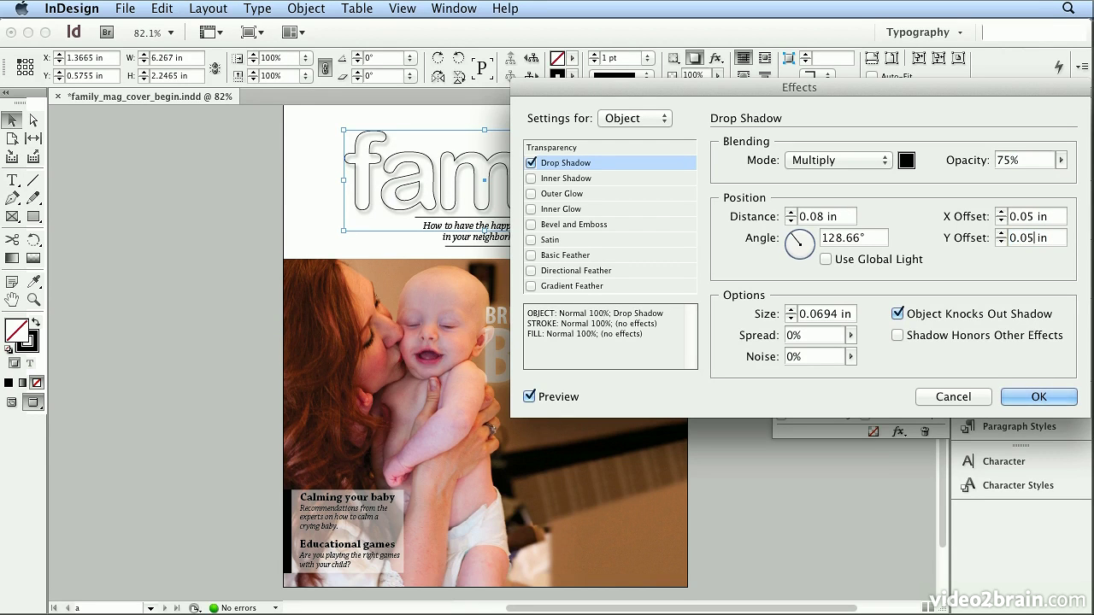
key("Tab")
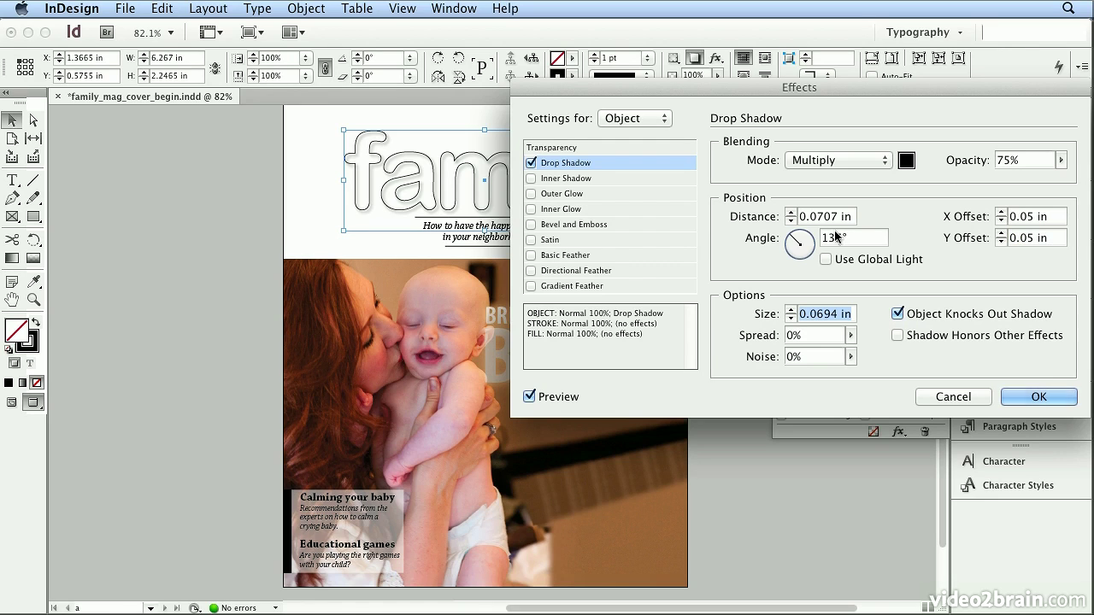
left_click(1011, 398)
left_click(871, 273)
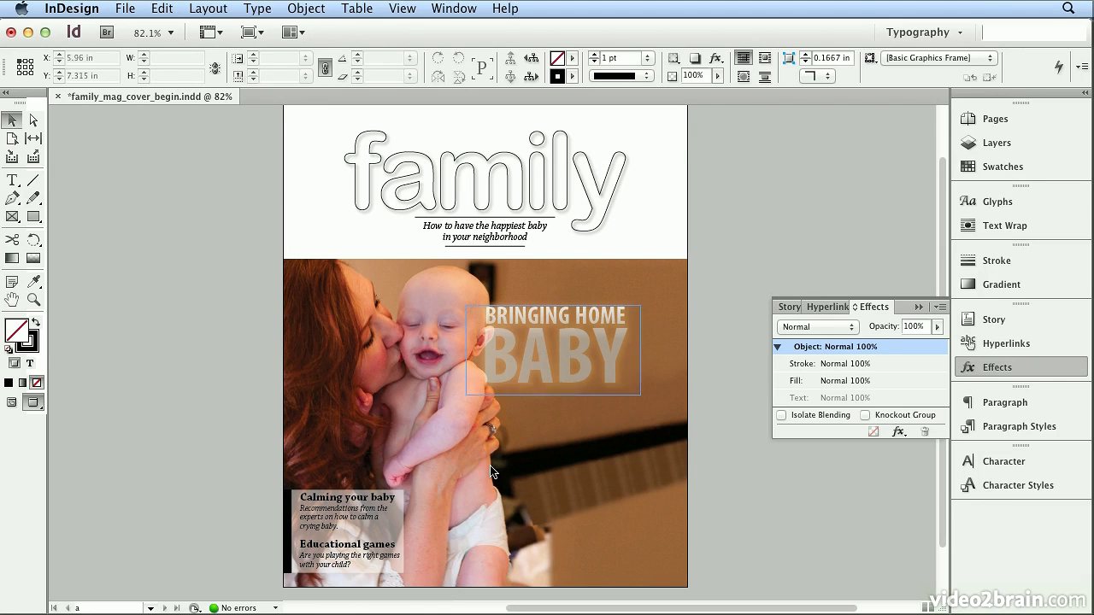
left_click(401, 505)
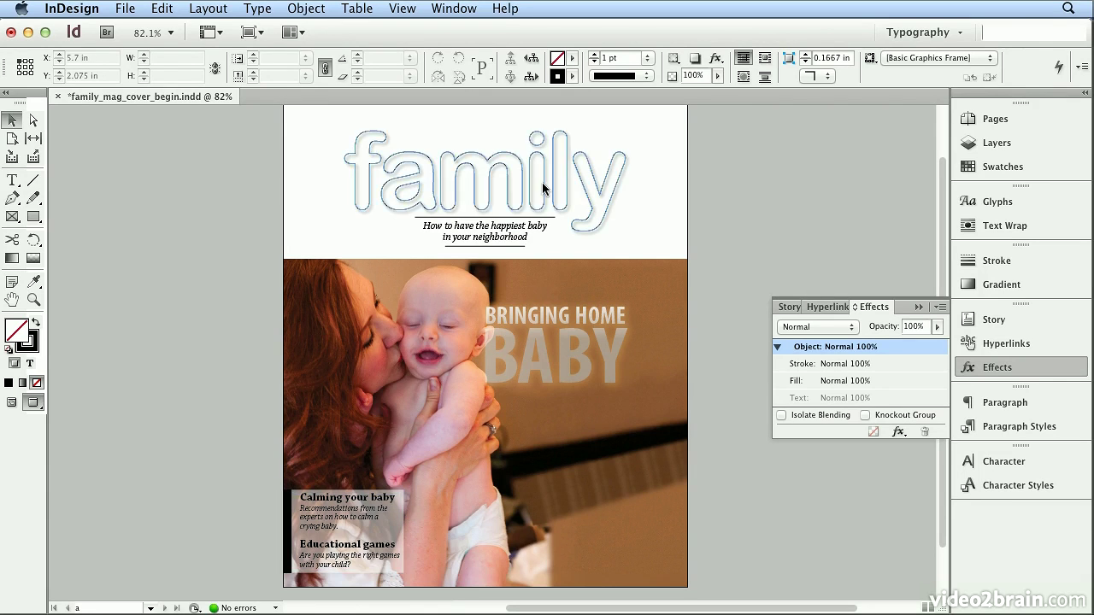
left_click(570, 351)
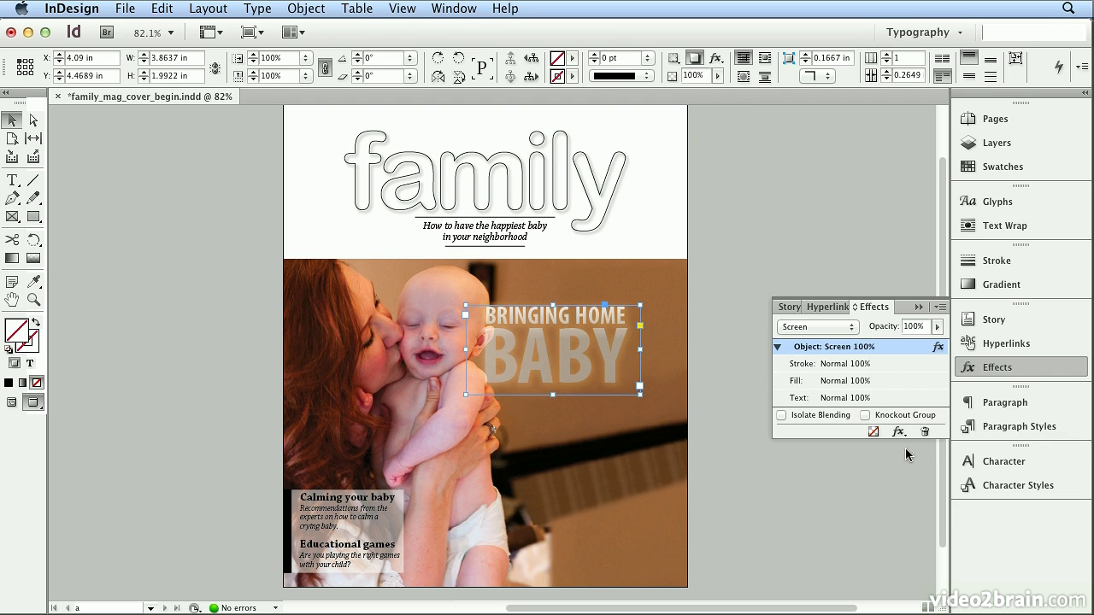
left_click(718, 454)
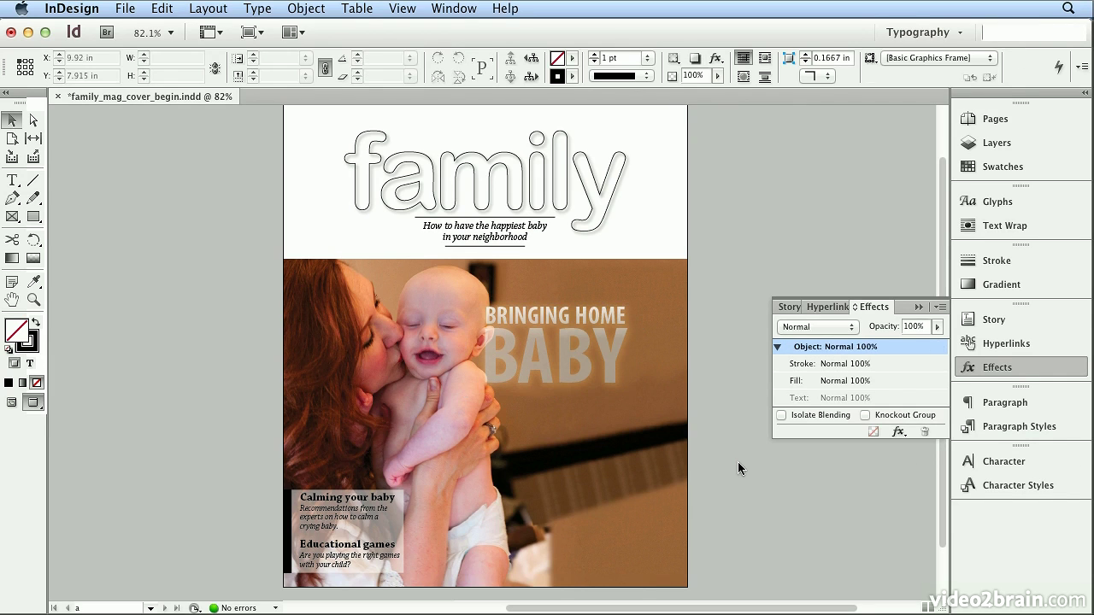